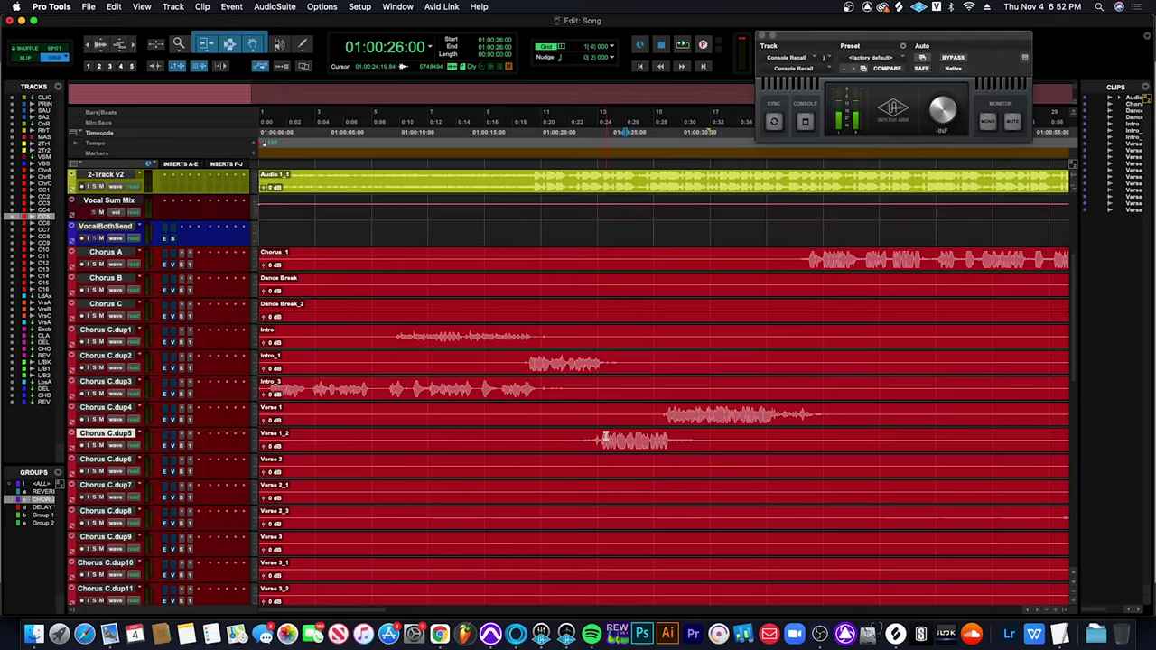
Place the playback position at 01:00:24:00 inside the Verse 1_2 clip on Chorus C.dup5.
click(597, 439)
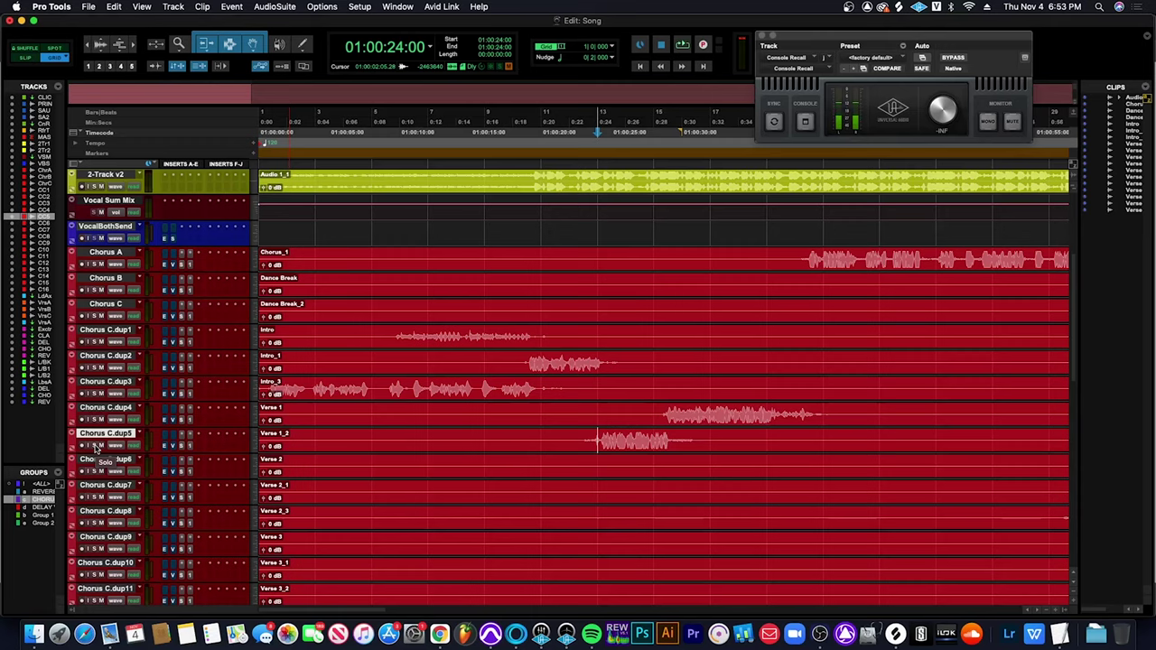
Select 01:01:13:03–01:01:19:01 on Chorus C.dup7 and play the distorted passage once.
key(super+bracketright)
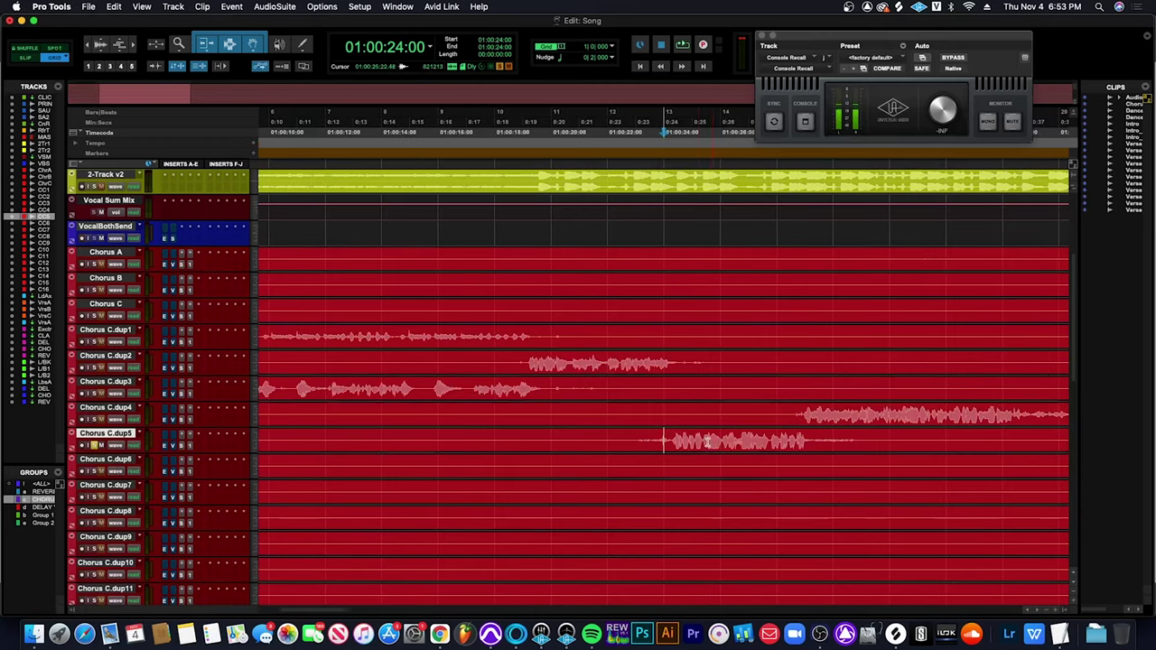
key(alt+a)
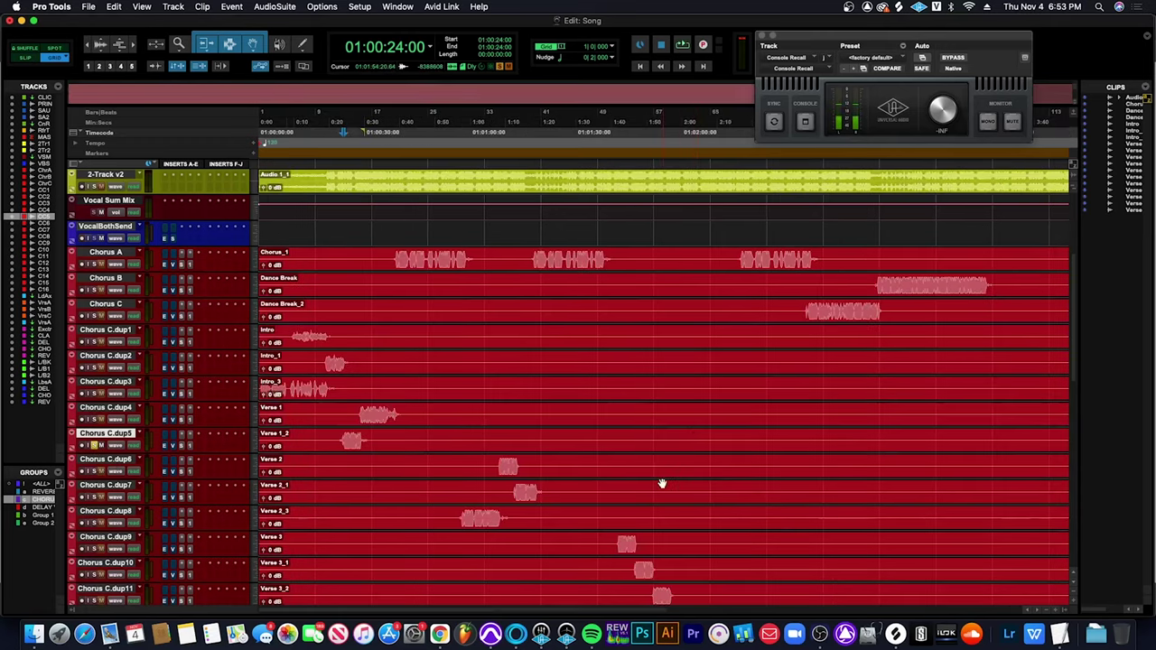
click(522, 492)
key(ctrl+e)
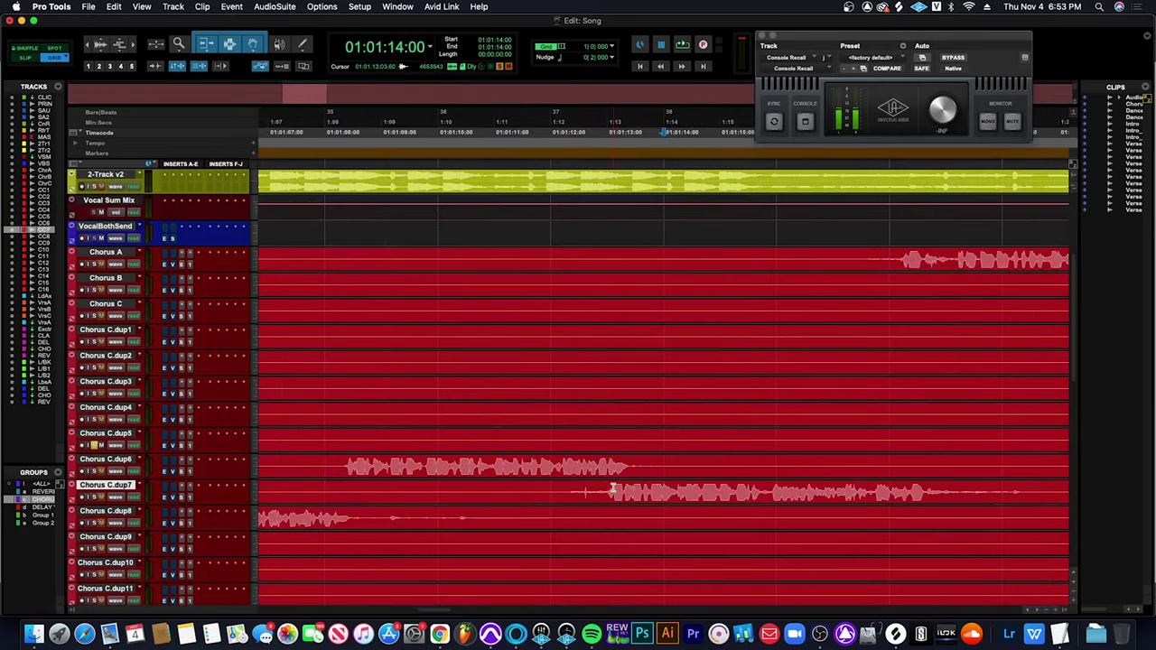
drag(612, 492, 947, 496)
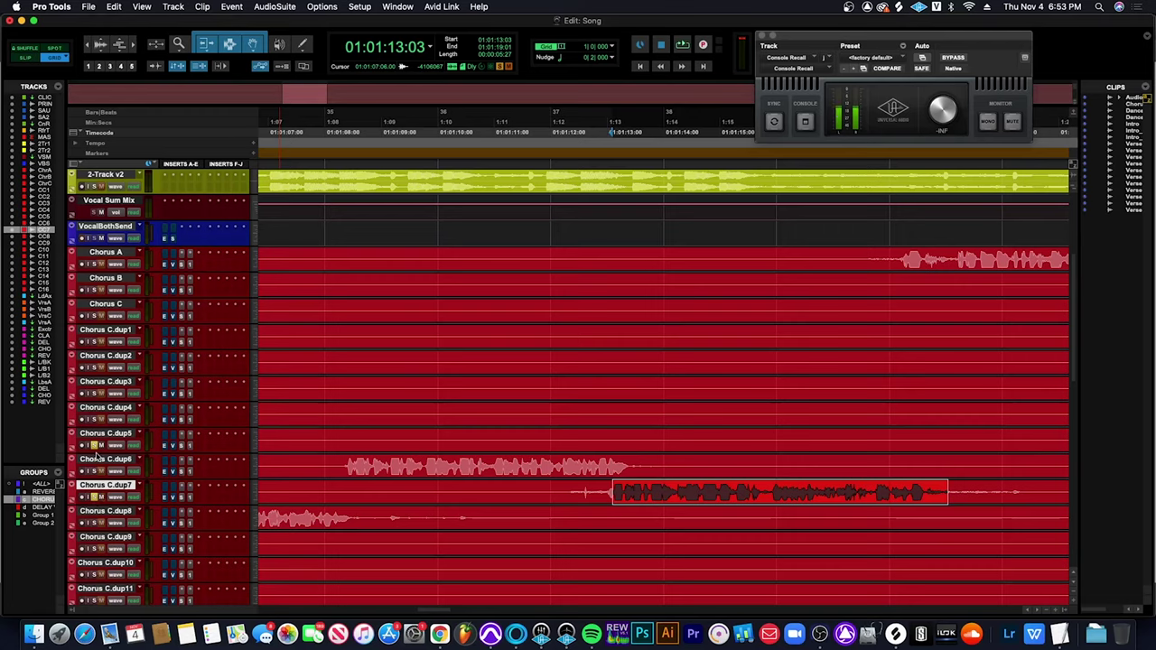
key(space)
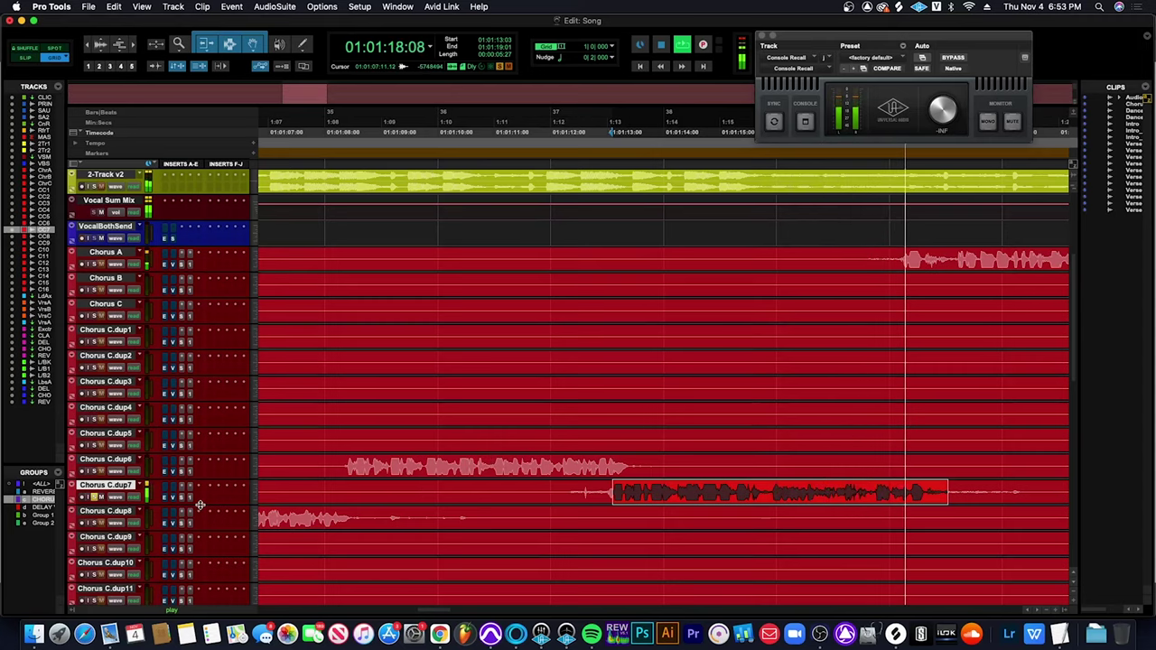
key(space)
Enlarge Chorus C.dup7 and zoom in closely on its flat-topped clipped waveform.
key(ctrl+alt+Up)
key(ctrl+alt+Up)
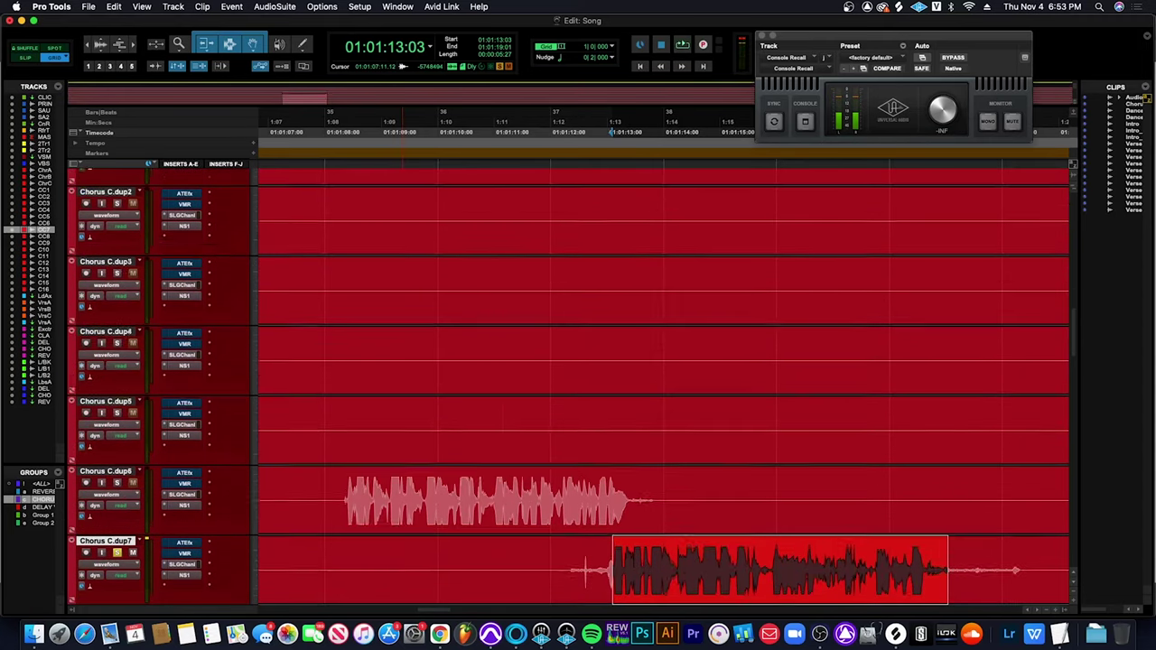
key(ctrl+alt+Up)
key(ctrl+alt+Up)
key(ctrl+alt+Up)
key(ctrl+alt+Up)
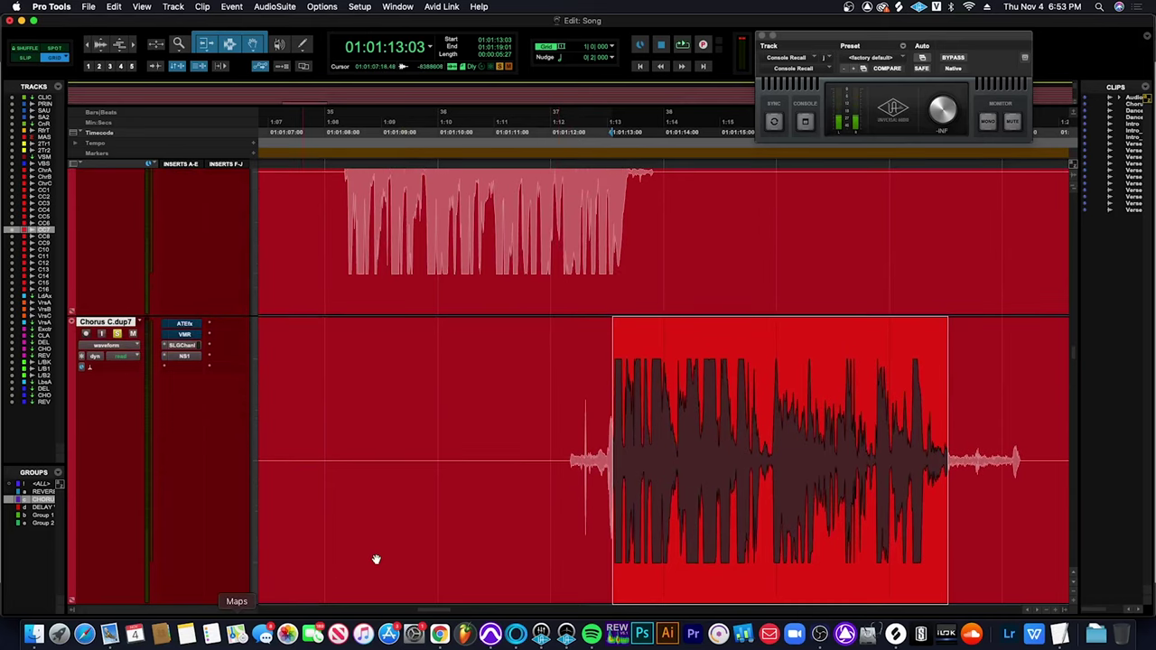
key(super+bracketright)
key(super+bracketright)
key(super+bracketright)
click(843, 393)
key(super+bracketright)
key(super+bracketright)
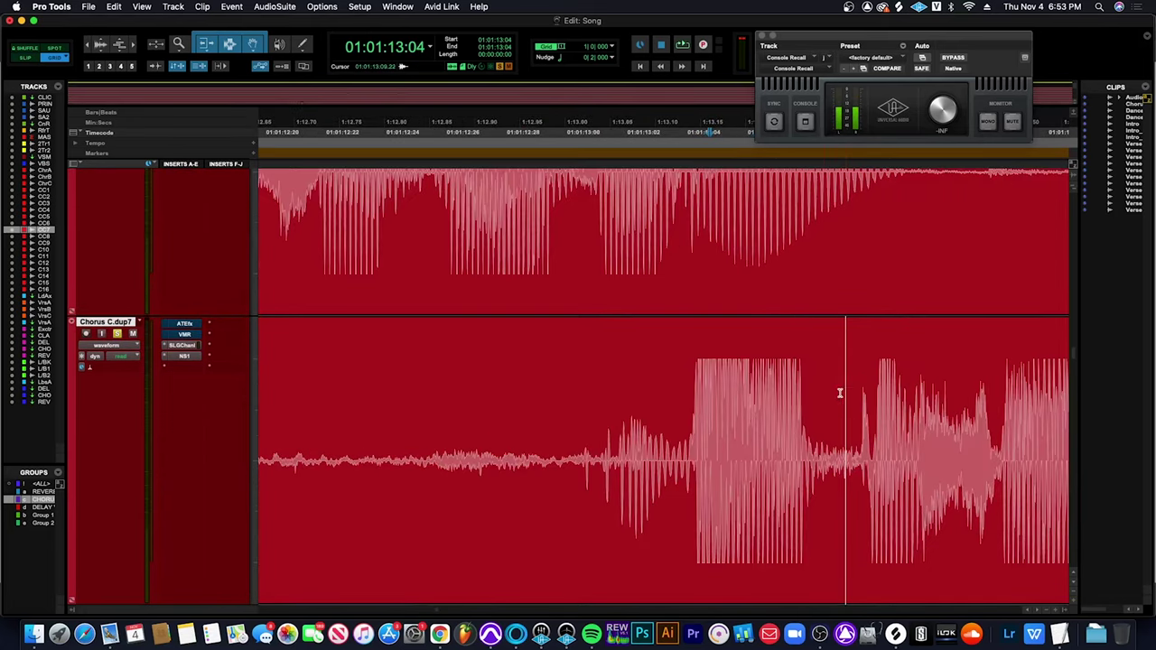
drag(694, 389, 814, 399)
key(super+bracketright)
key(super+bracketright)
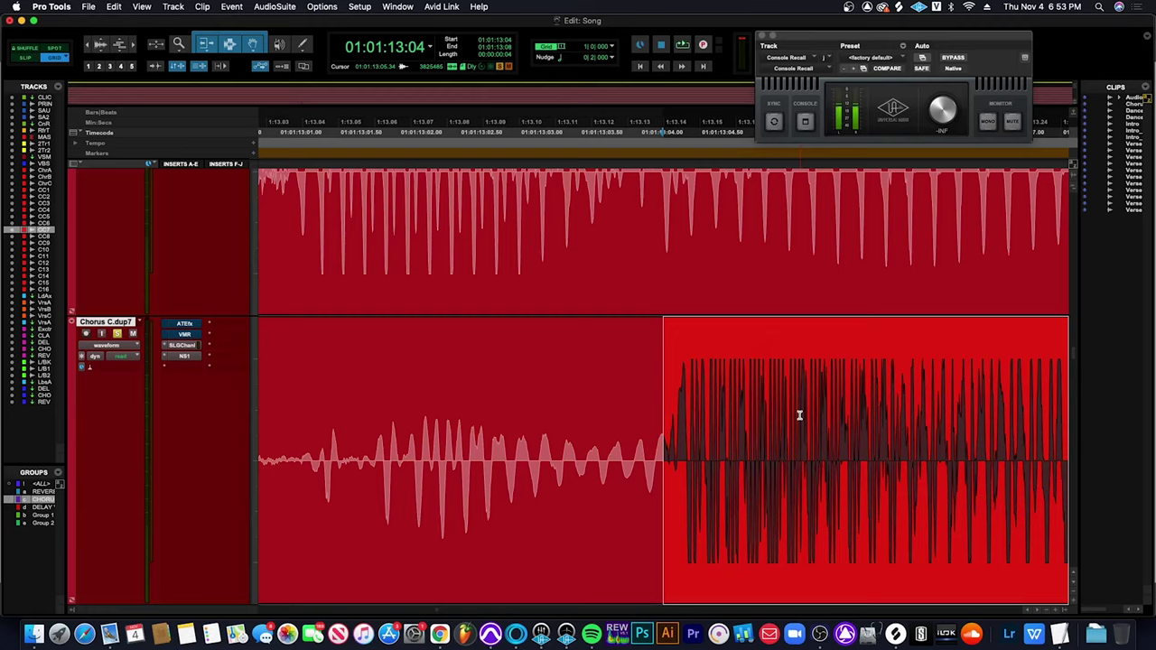
key(super+bracketleft)
key(super+bracketleft)
key(super+bracketleft)
click(660, 411)
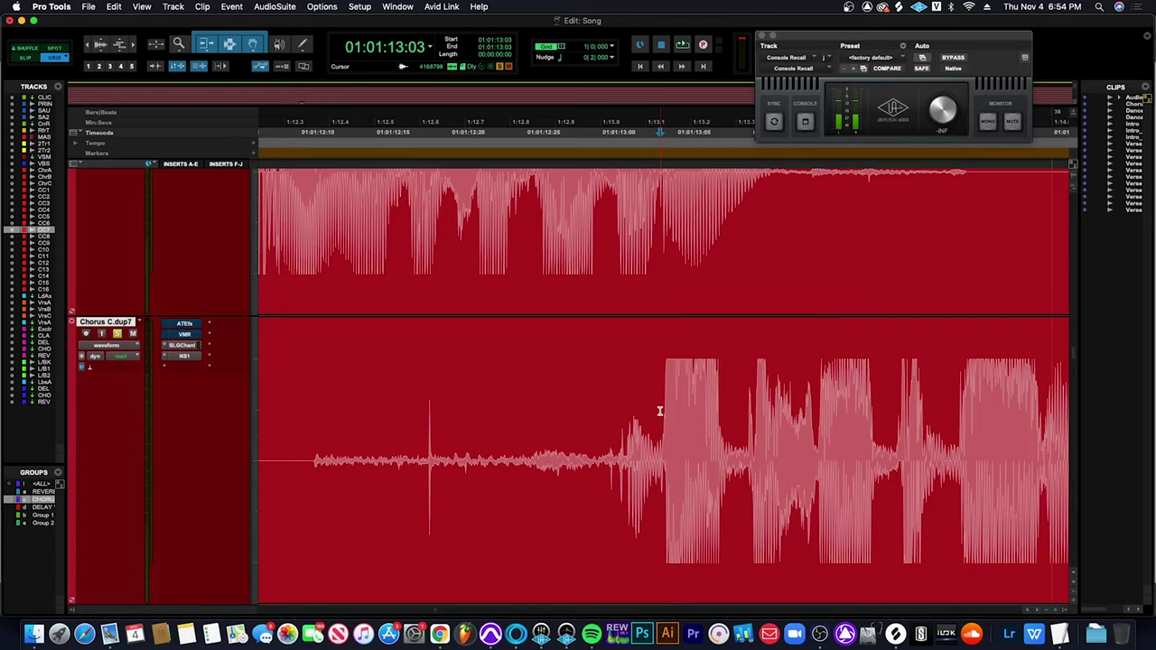
Select the whole distorted clip, 01:01:13:03 to 01:01:18:20, and zoom out to view it.
key(r)
double_click(676, 443)
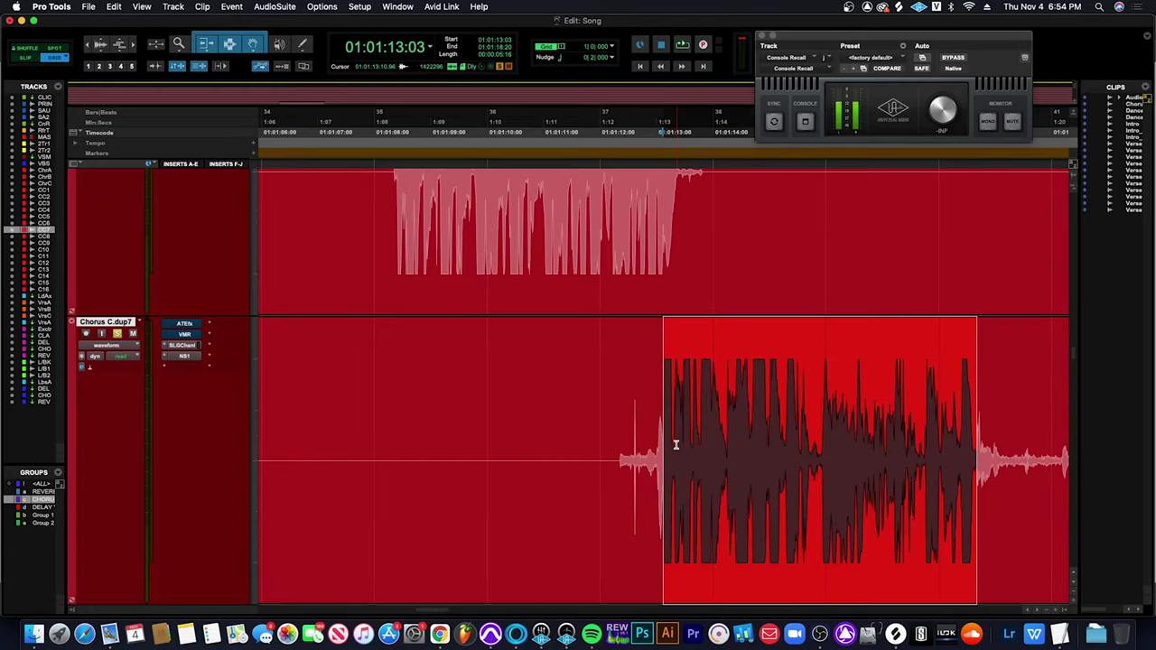
key(r)
key(t)
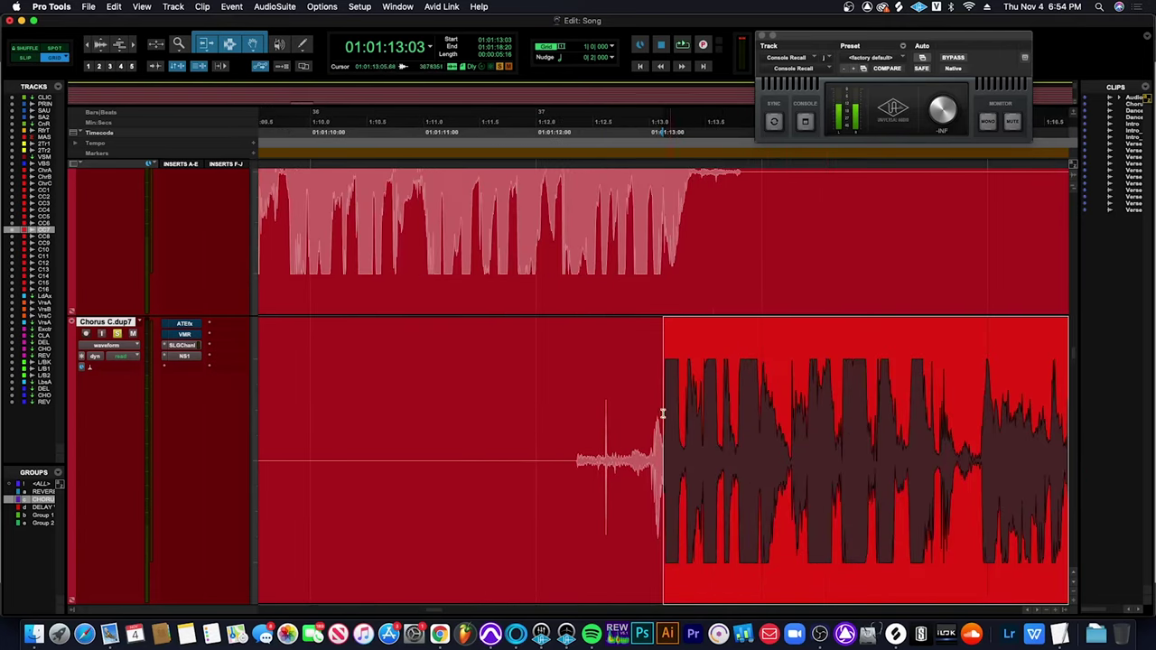
key(r)
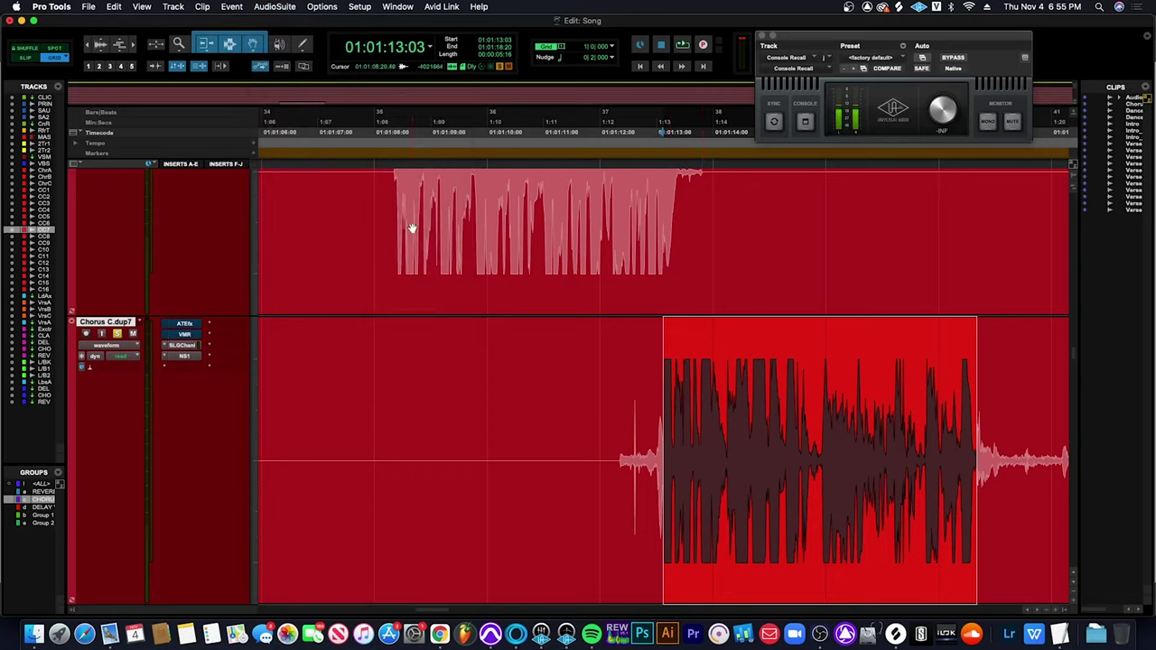
Open AudioSuite RX 8 De-clip from Noise Reduction and move its window to the left.
click(274, 6)
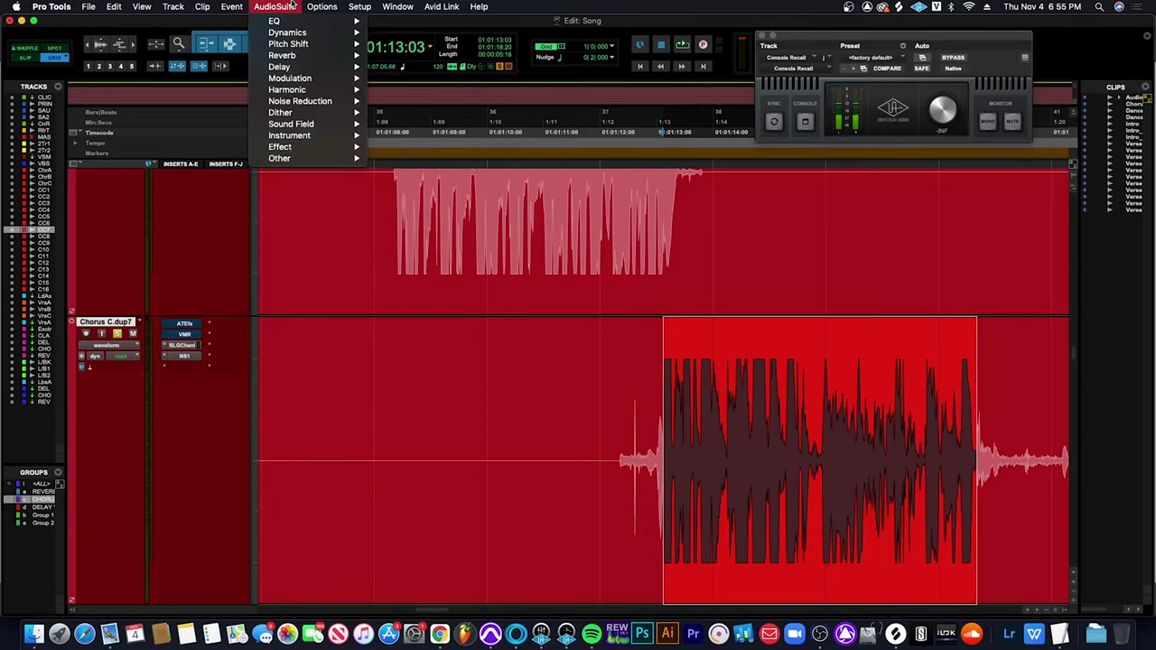
mouse_move(309, 101)
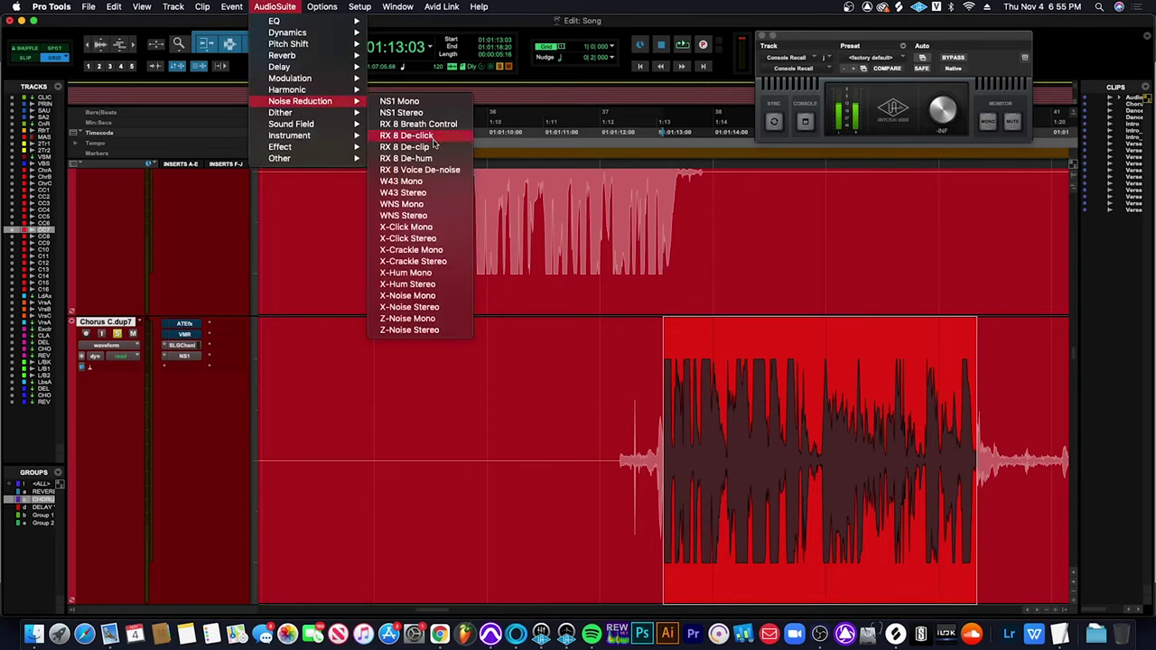
click(435, 148)
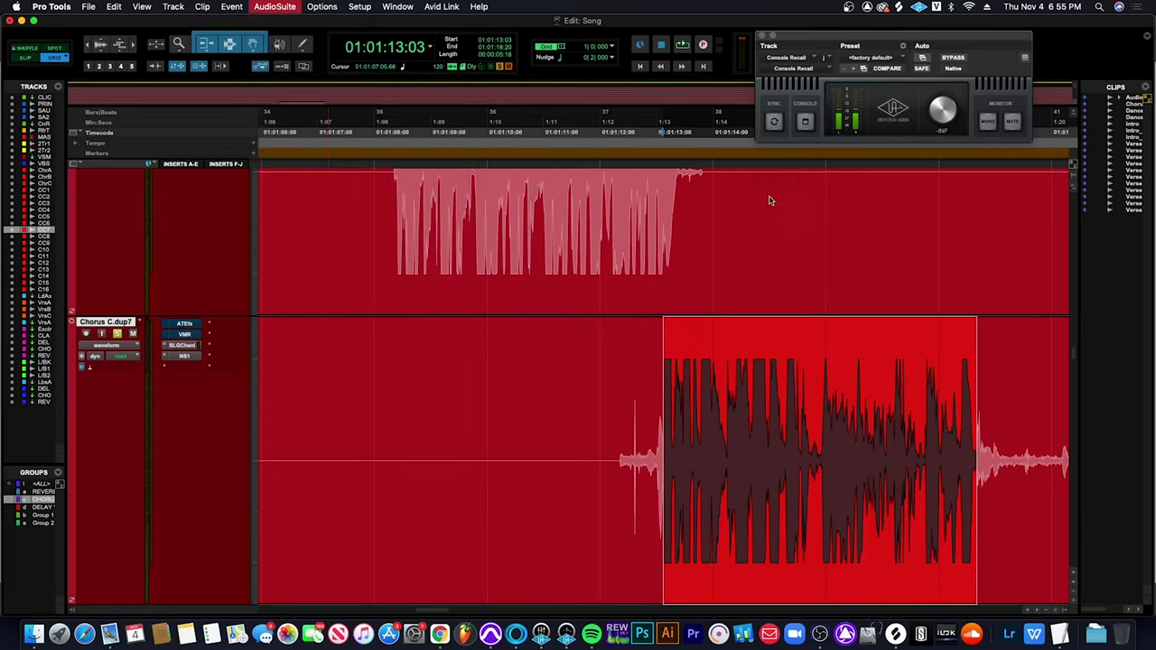
drag(1133, 214, 523, 207)
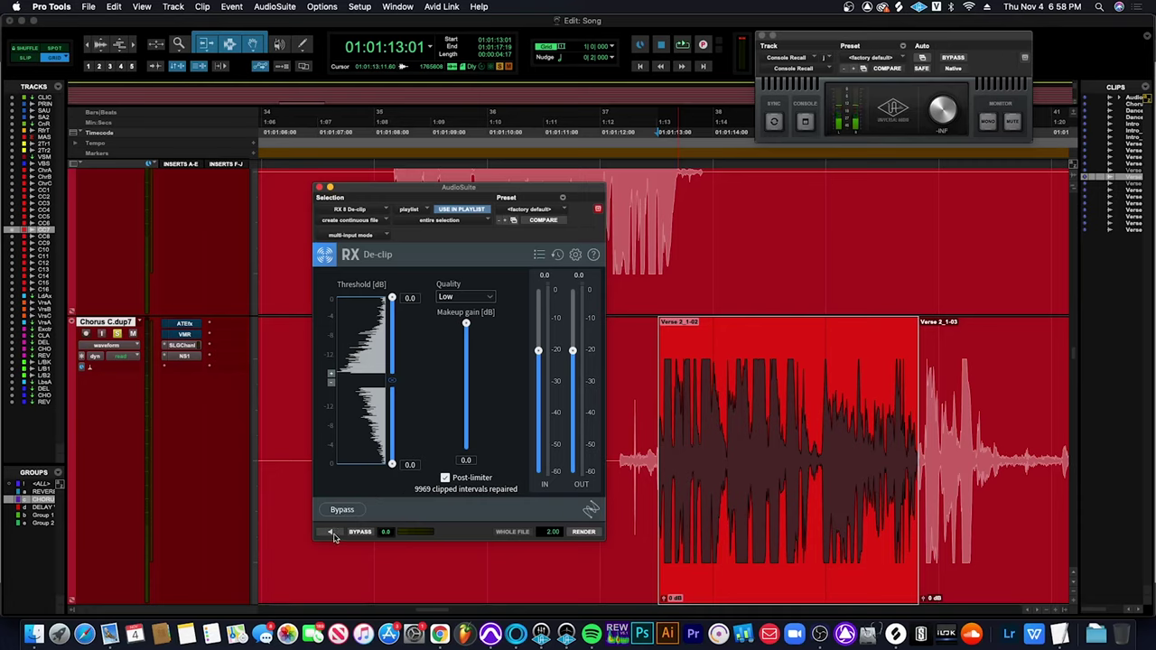
Preview De-clip and lower the threshold to −3.9 dB, giving 6231 clipped intervals.
click(332, 534)
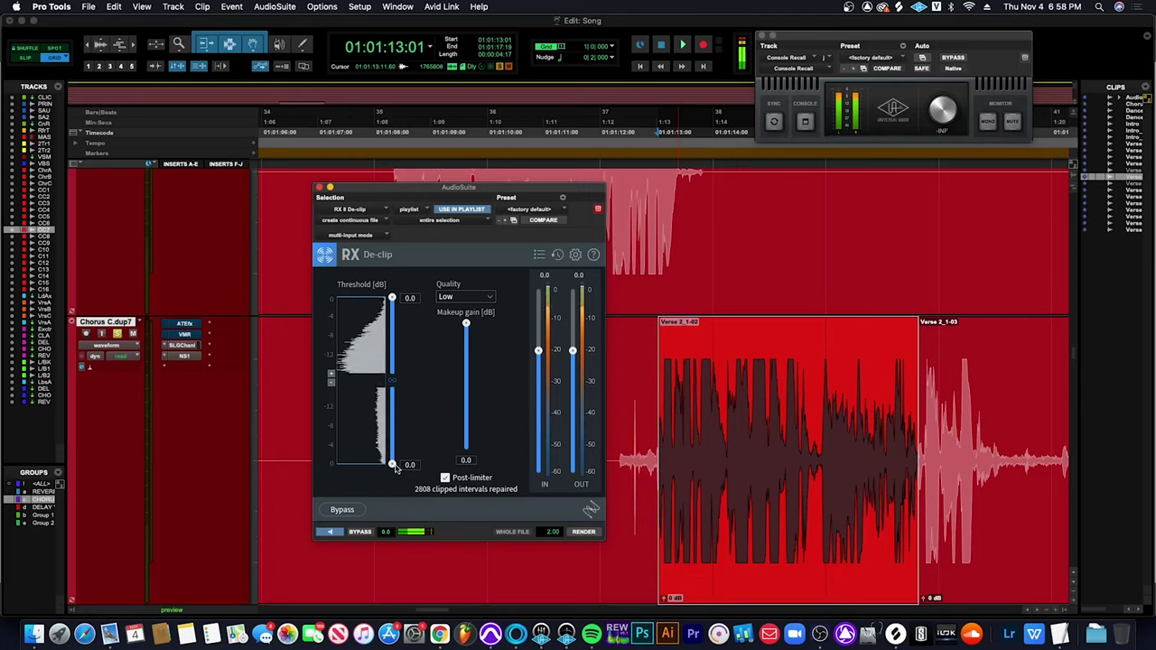
mouse_move(394, 467)
mouse_down()
mouse_move(393, 434)
mouse_move(391, 446)
mouse_up()
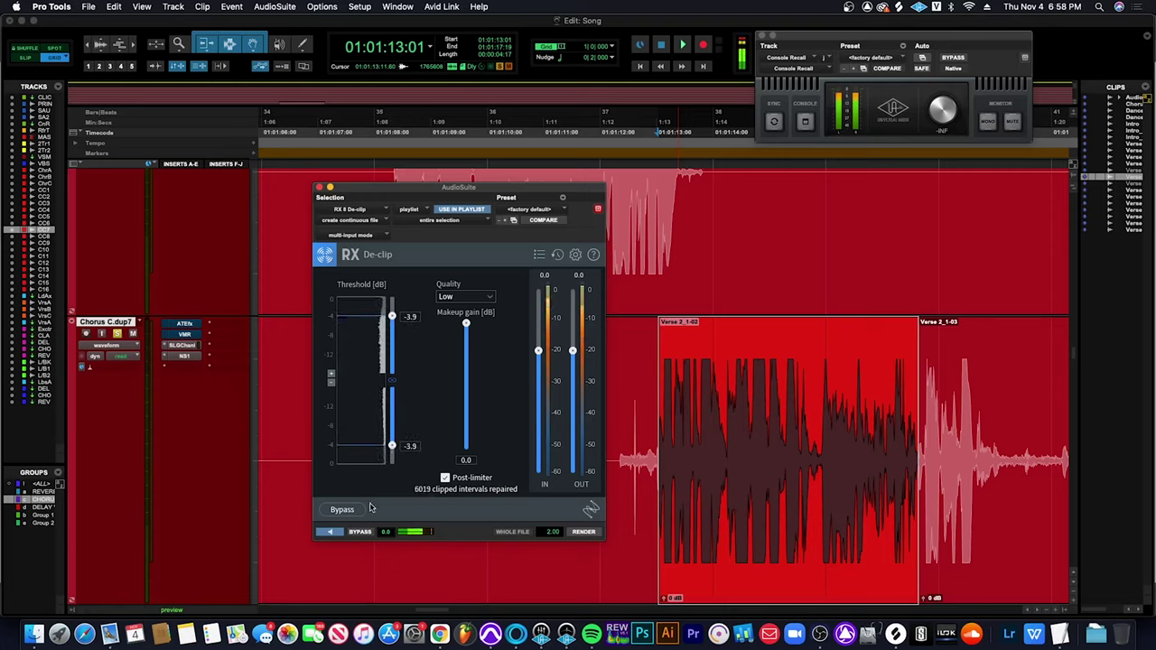
click(332, 533)
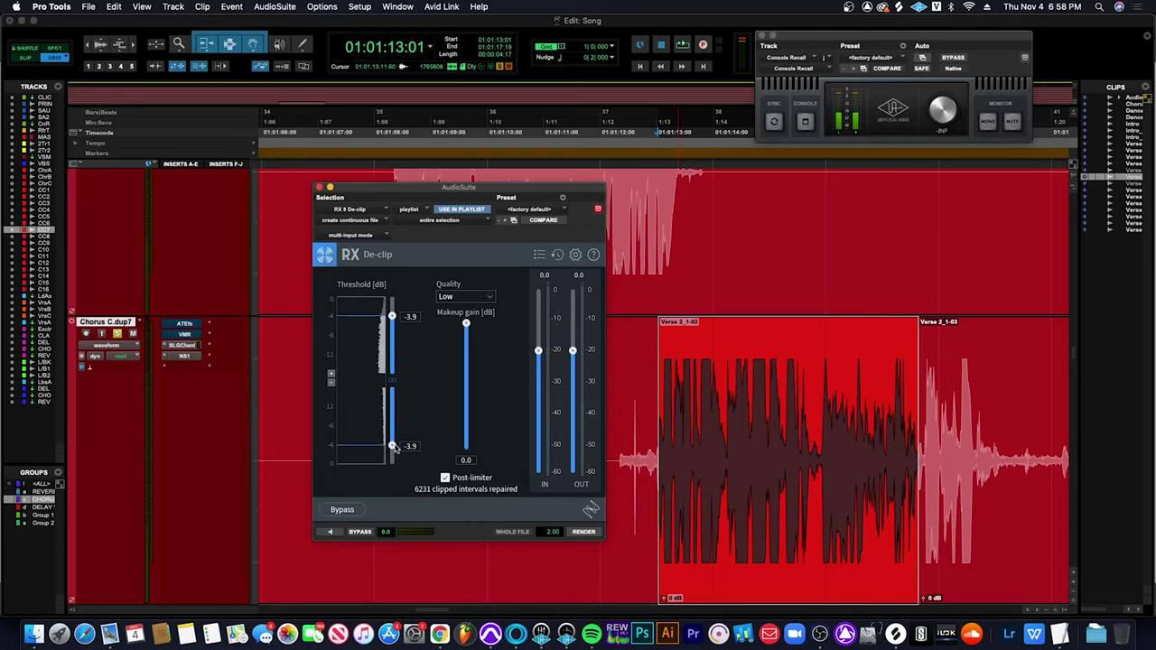
mouse_move(392, 447)
mouse_down()
mouse_move(393, 437)
mouse_move(392, 447)
mouse_up()
key(r)
key(r)
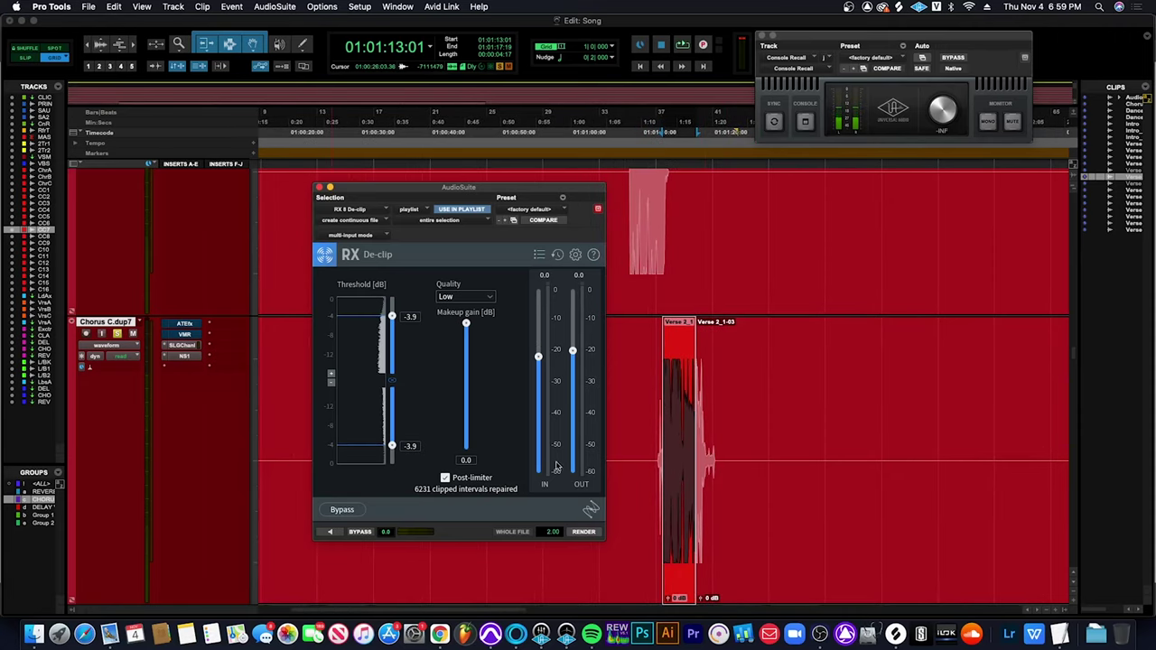
Render De-clip onto the distorted part of Verse 2_1-02 and play the result.
key(e)
click(815, 332)
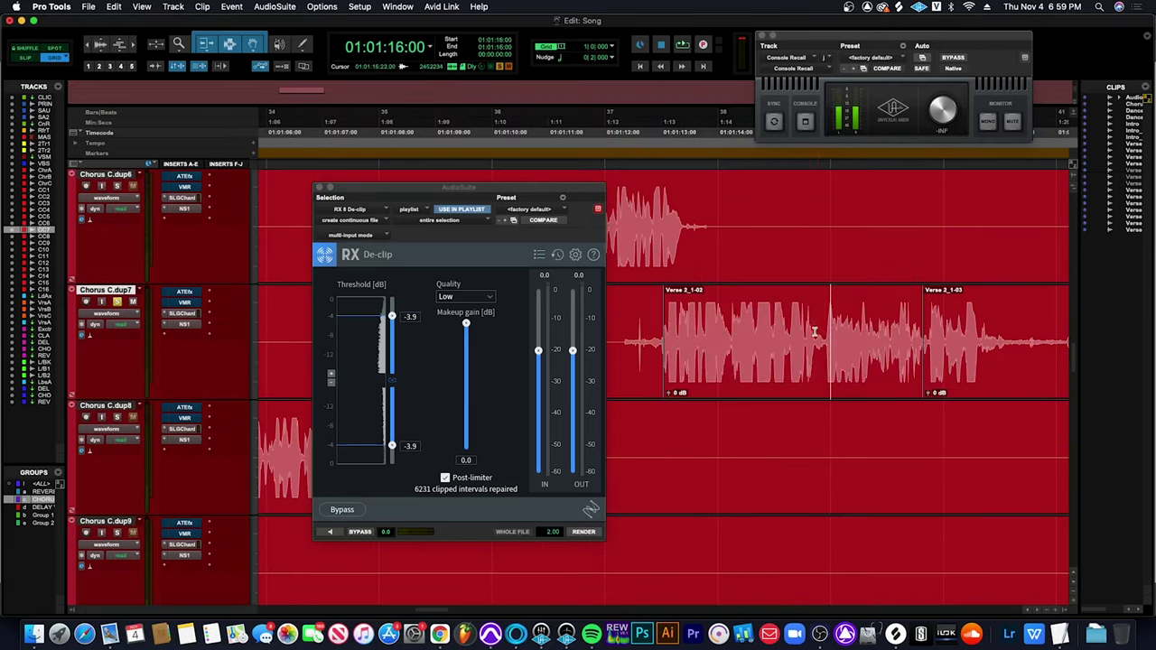
drag(813, 329, 662, 361)
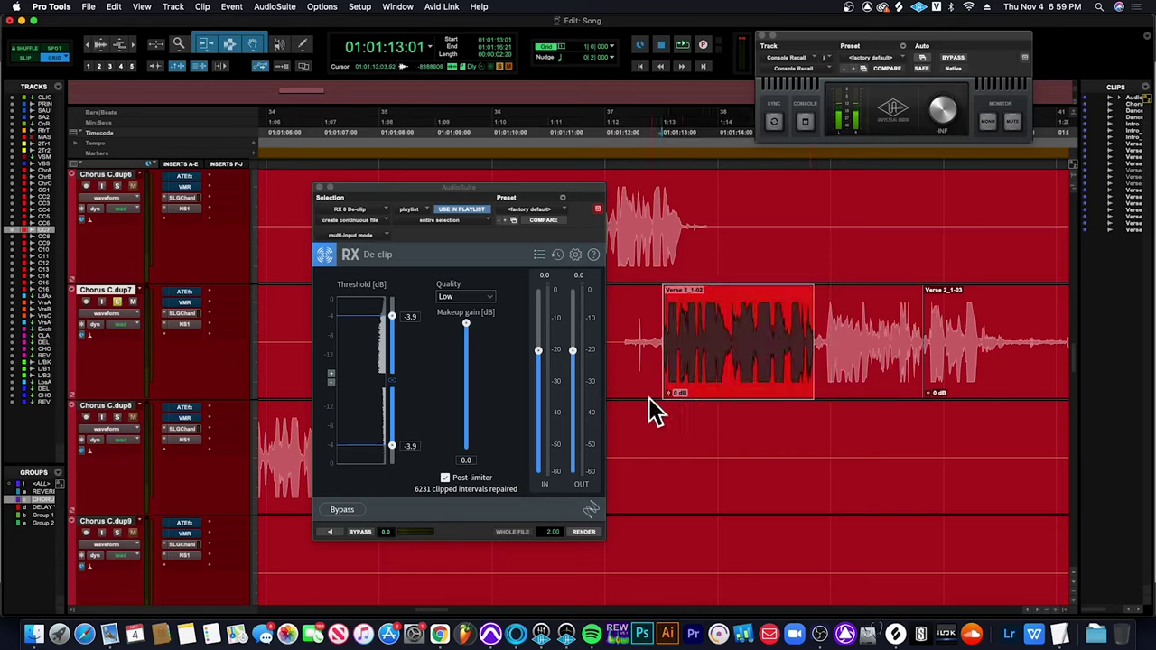
click(594, 536)
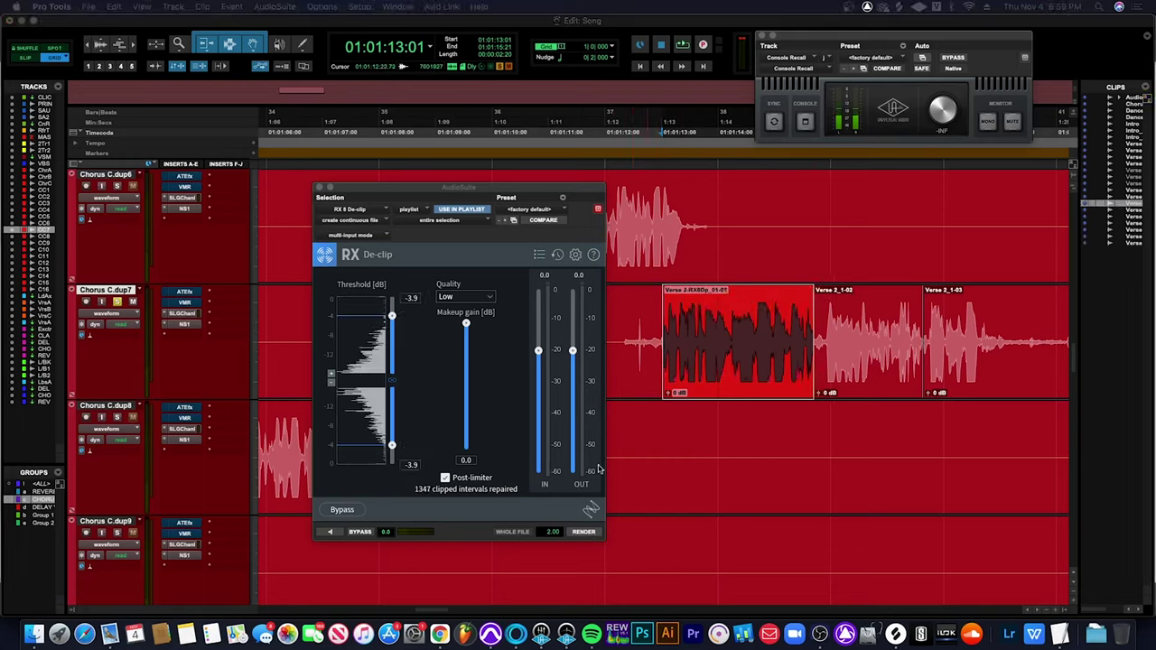
key(space)
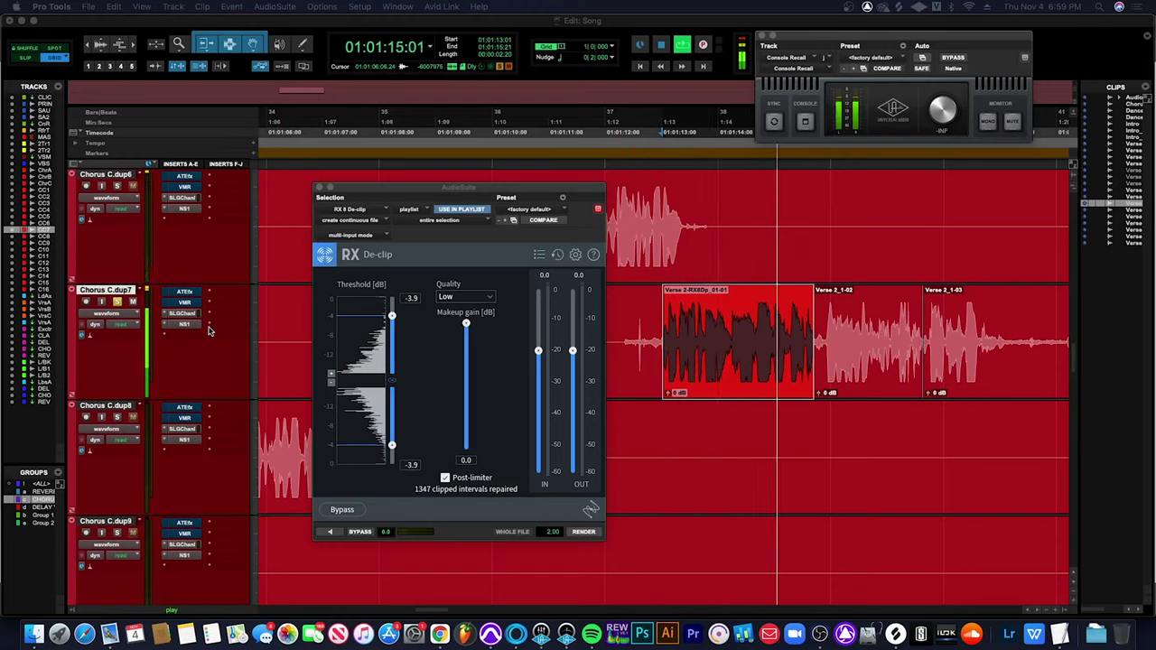
key(space)
A/B the original and de-clipped clip with Undo/Redo, ending on the RX8Dp render.
key(super+z)
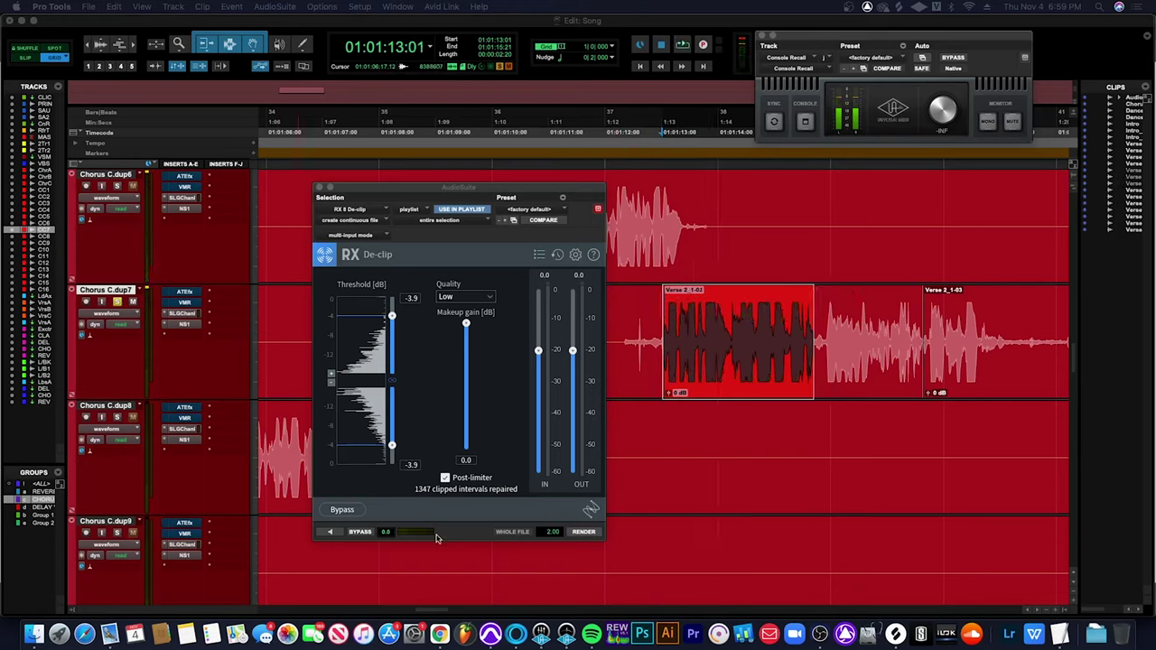
key(space)
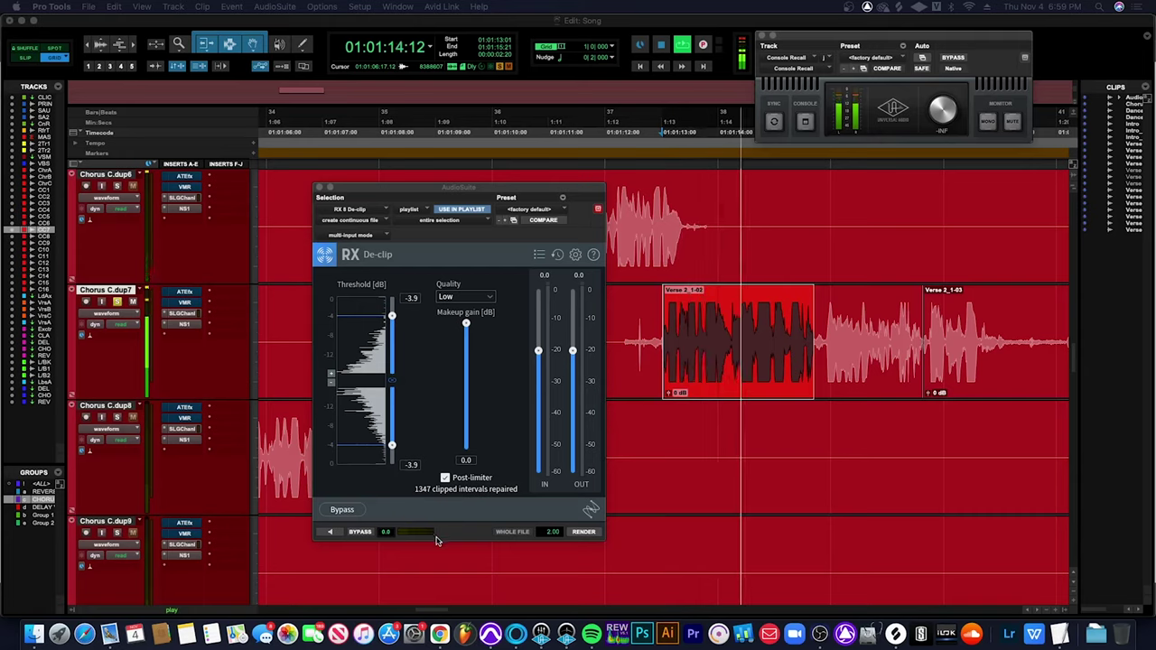
key(space)
key(super+shift+z)
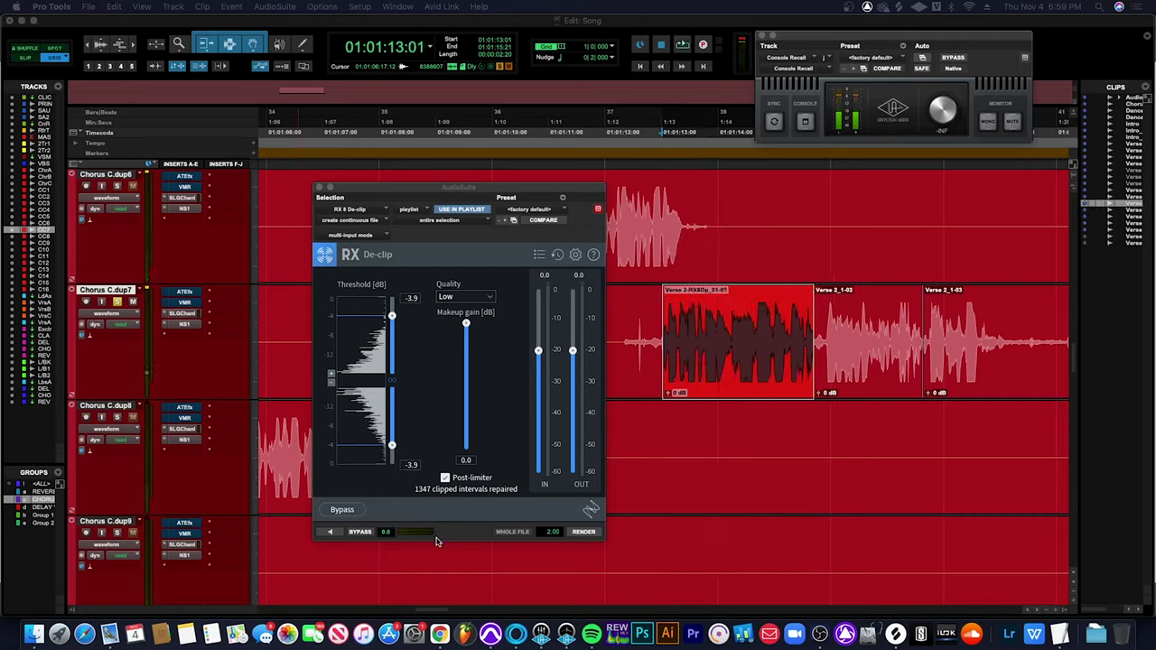
key(space)
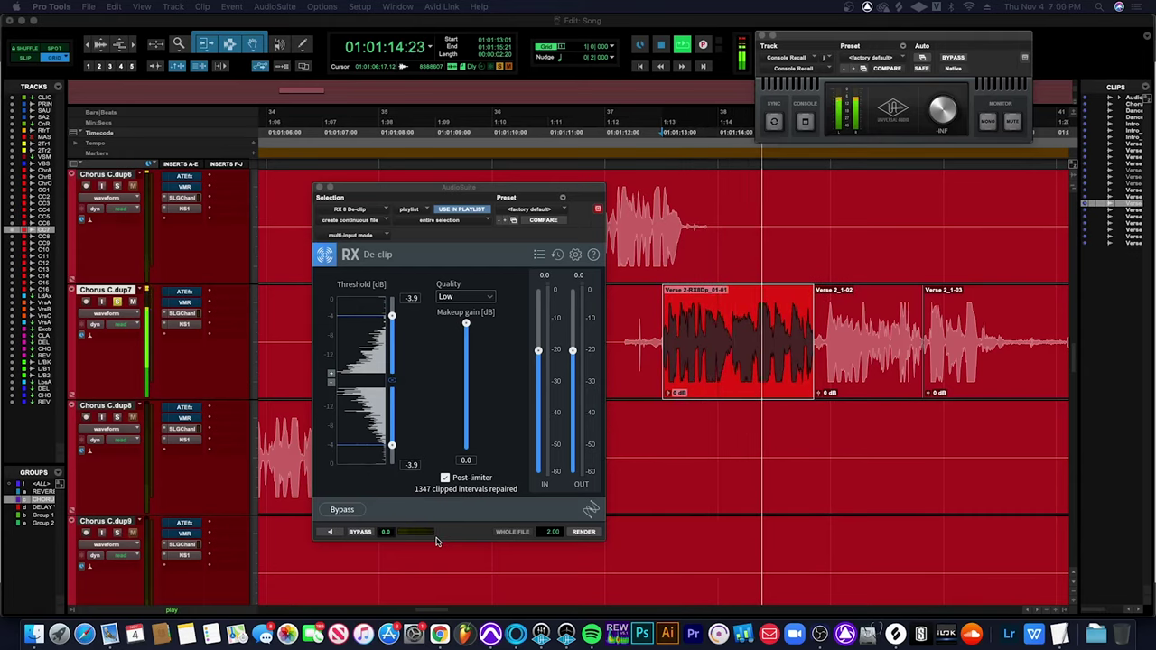
key(space)
key(super+z)
key(space)
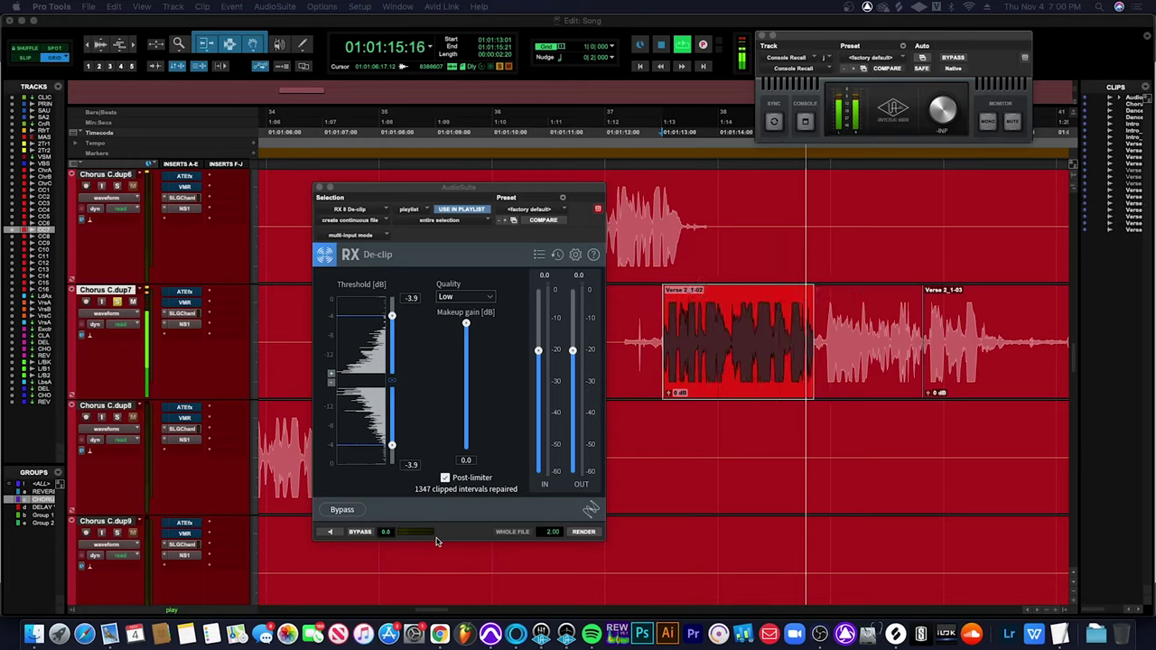
key(space)
key(super+shift+z)
key(space)
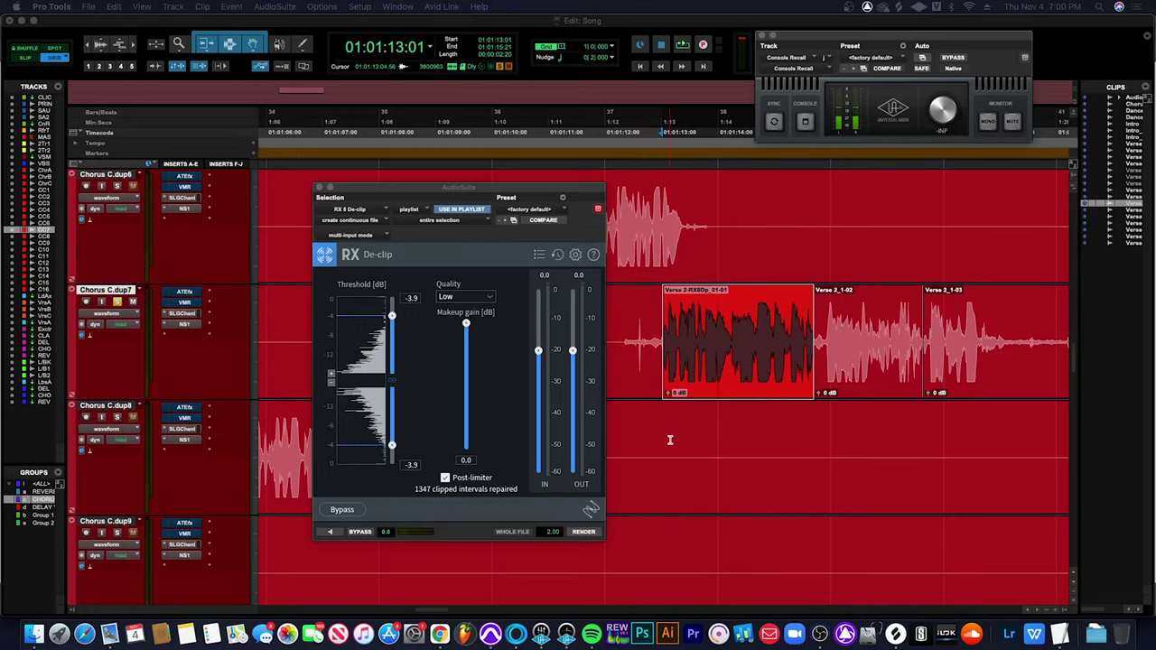
Close the De-clip window and resize all tracks to show the chorus tracks.
key(r)
key(r)
key(r)
key(r)
key(r)
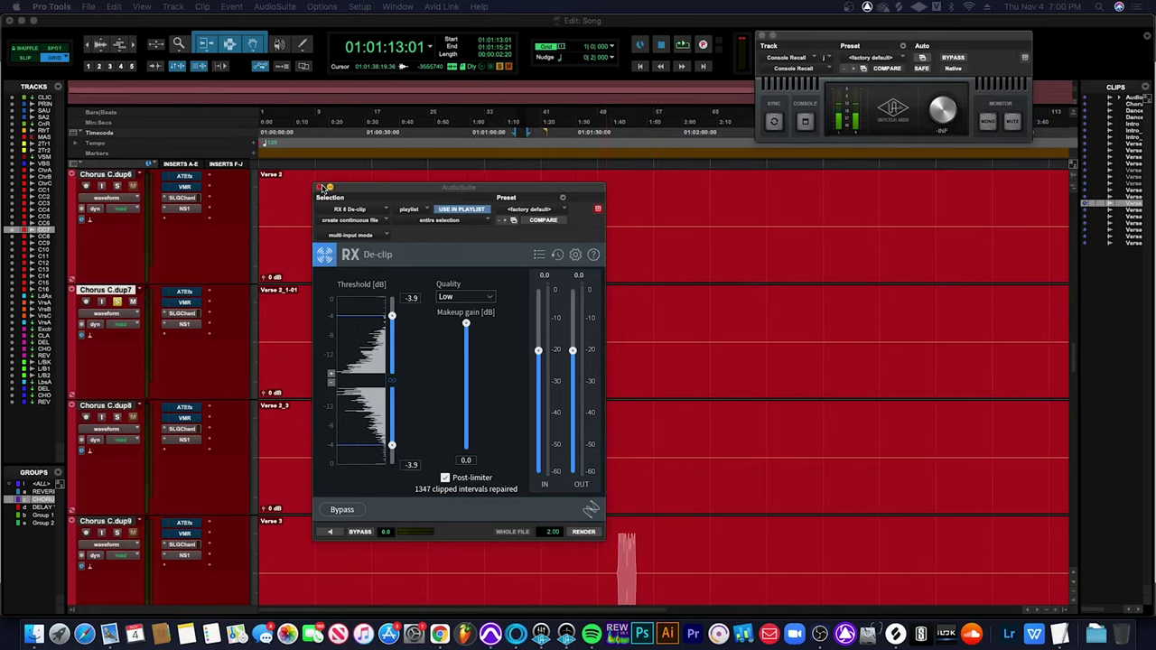
click(321, 187)
key(ctrl+alt+Down)
key(ctrl+alt+Down)
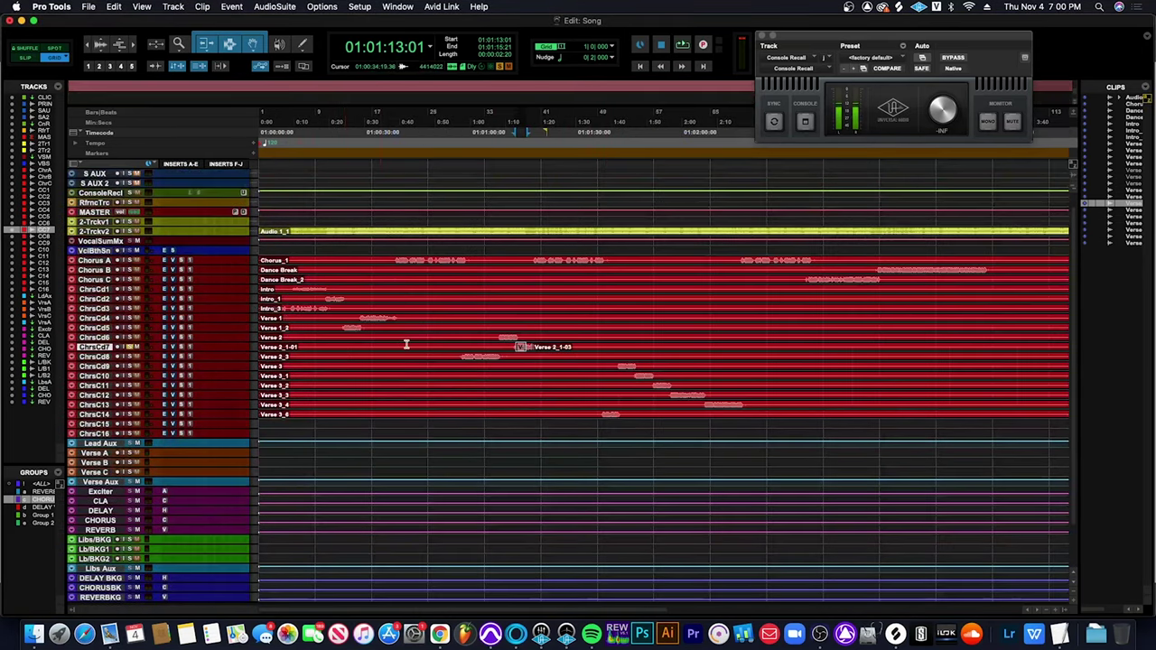
key(ctrl+alt+Up)
key(ctrl+alt+Up)
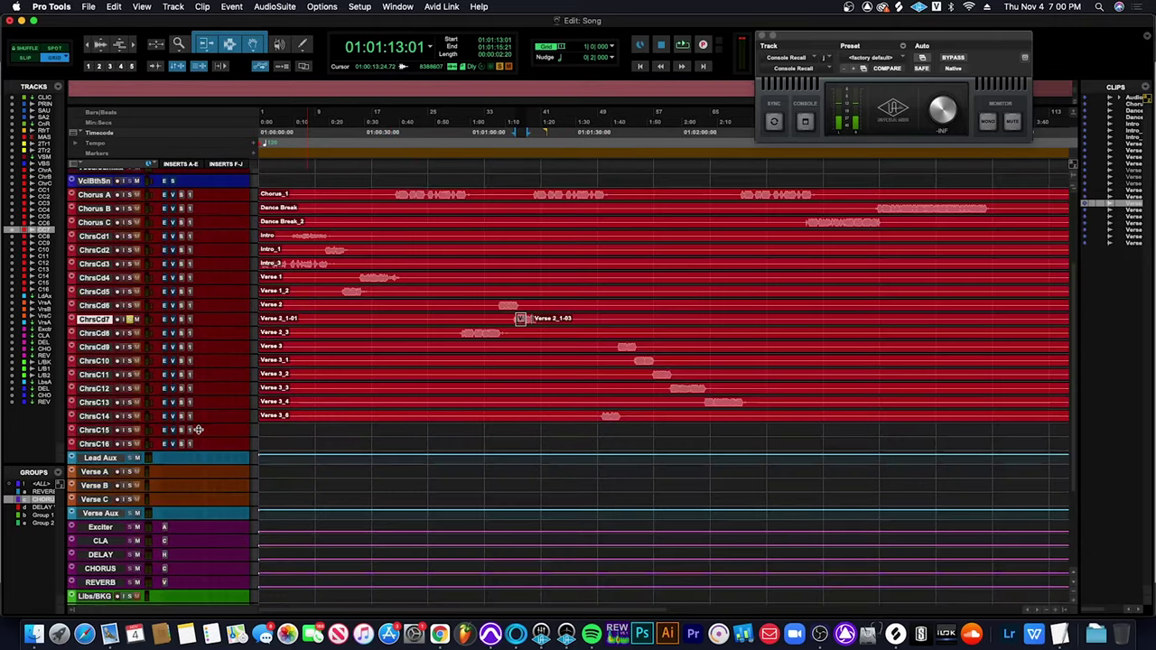
Open a fresh RX 8 De-clip AudioSuite window from Noise Reduction.
click(321, 6)
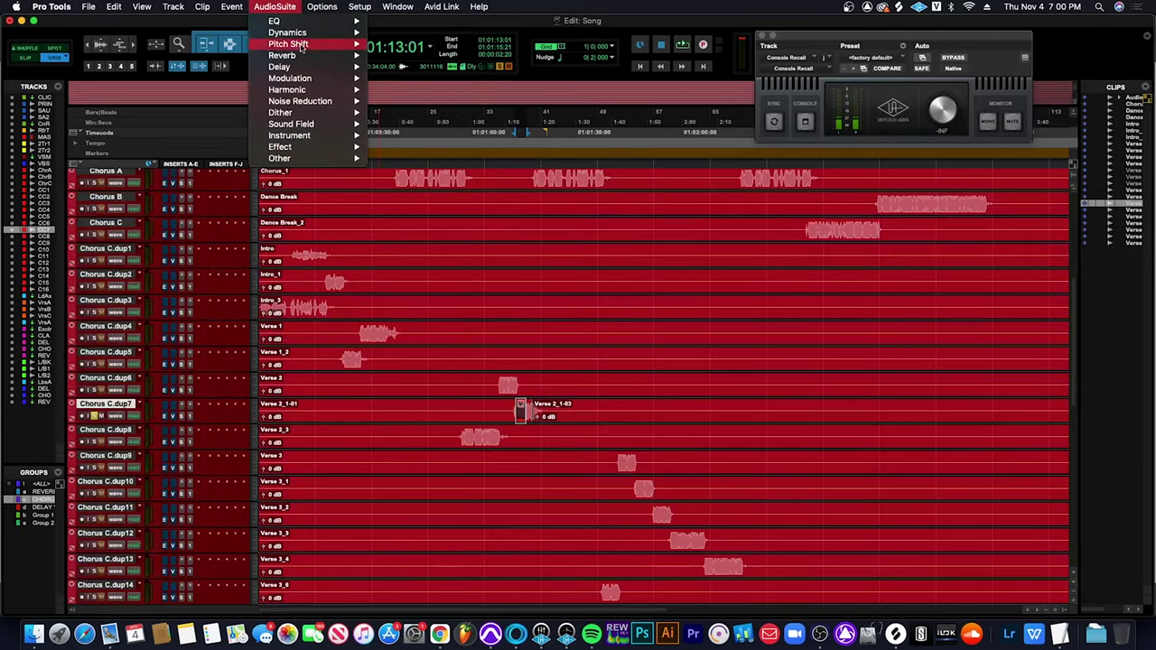
mouse_move(321, 92)
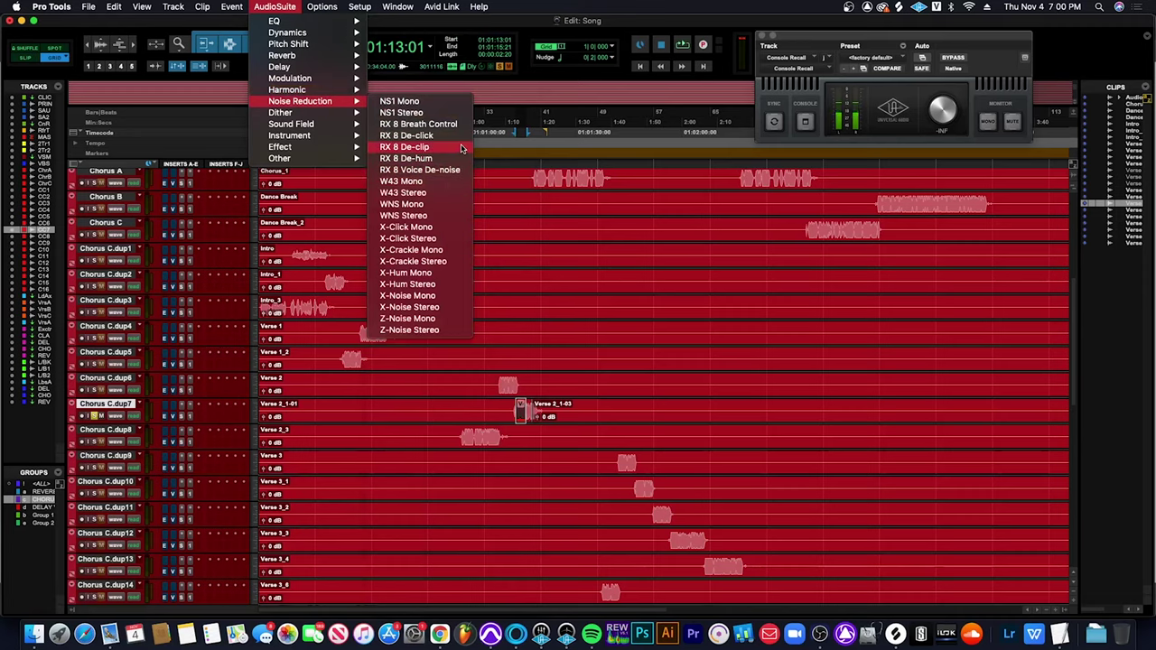
click(461, 148)
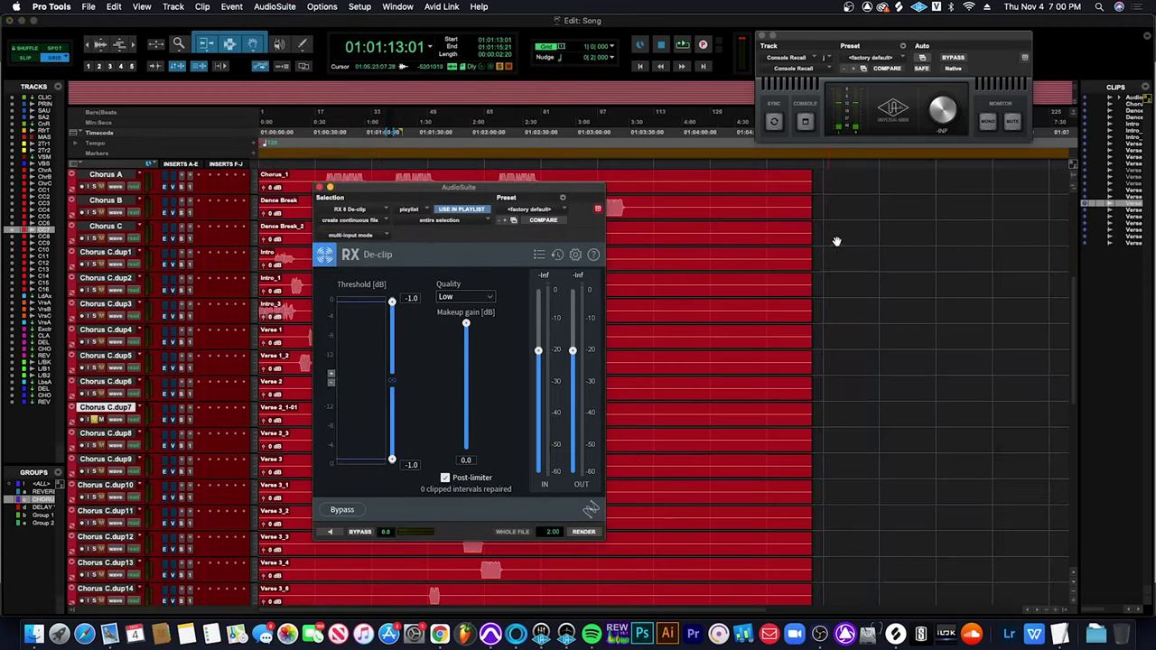
Select all chorus clips from session start, set threshold to −3.9 dB and render.
drag(370, 197, 840, 195)
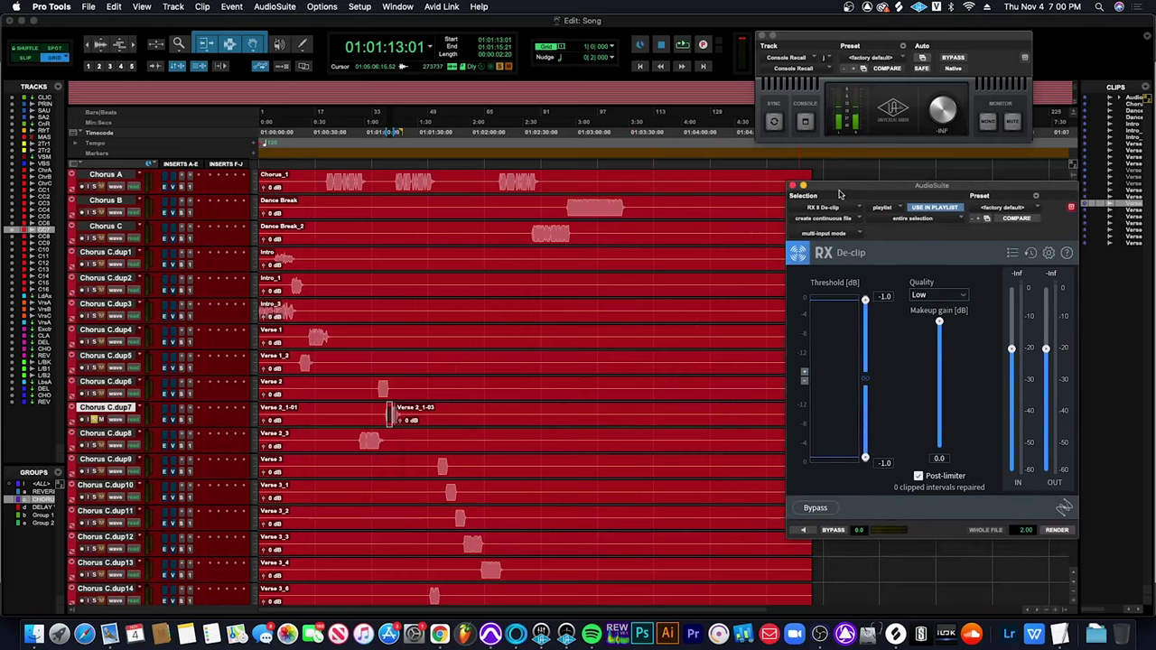
drag(651, 178, 234, 436)
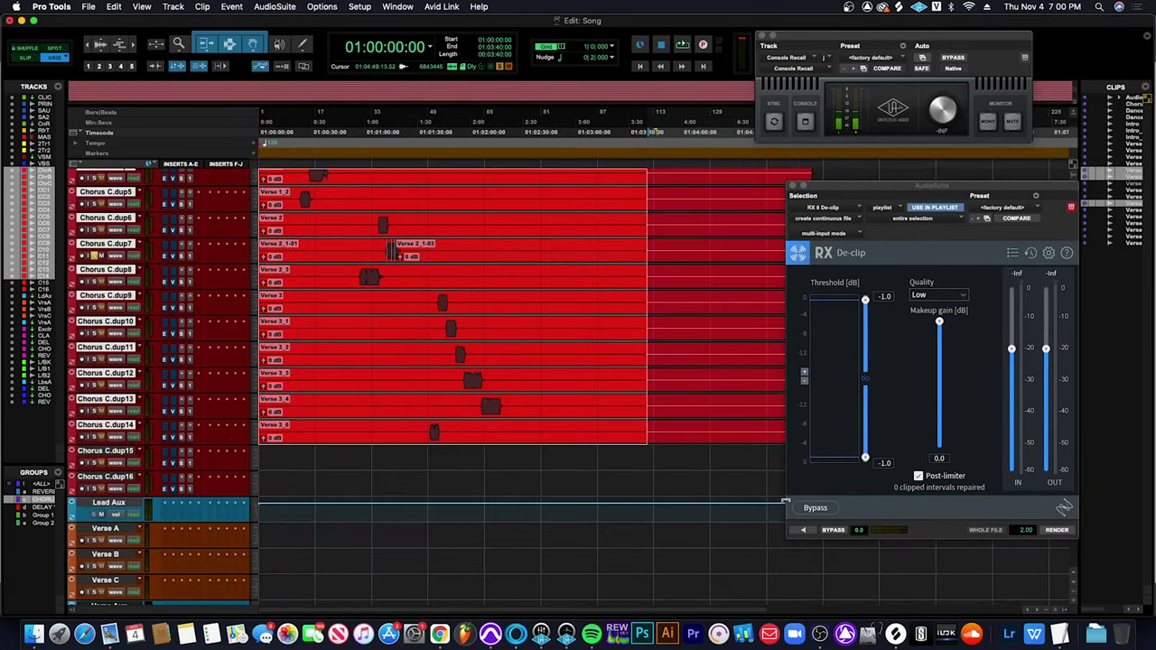
scroll(664, 422, up, 5)
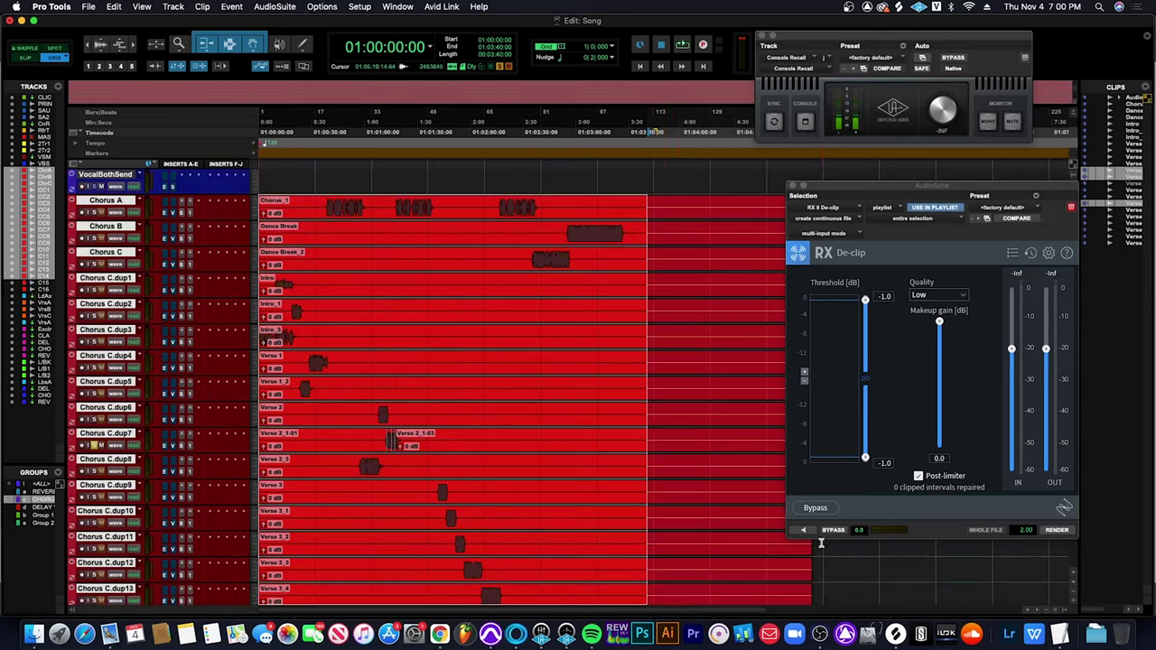
drag(865, 457, 867, 446)
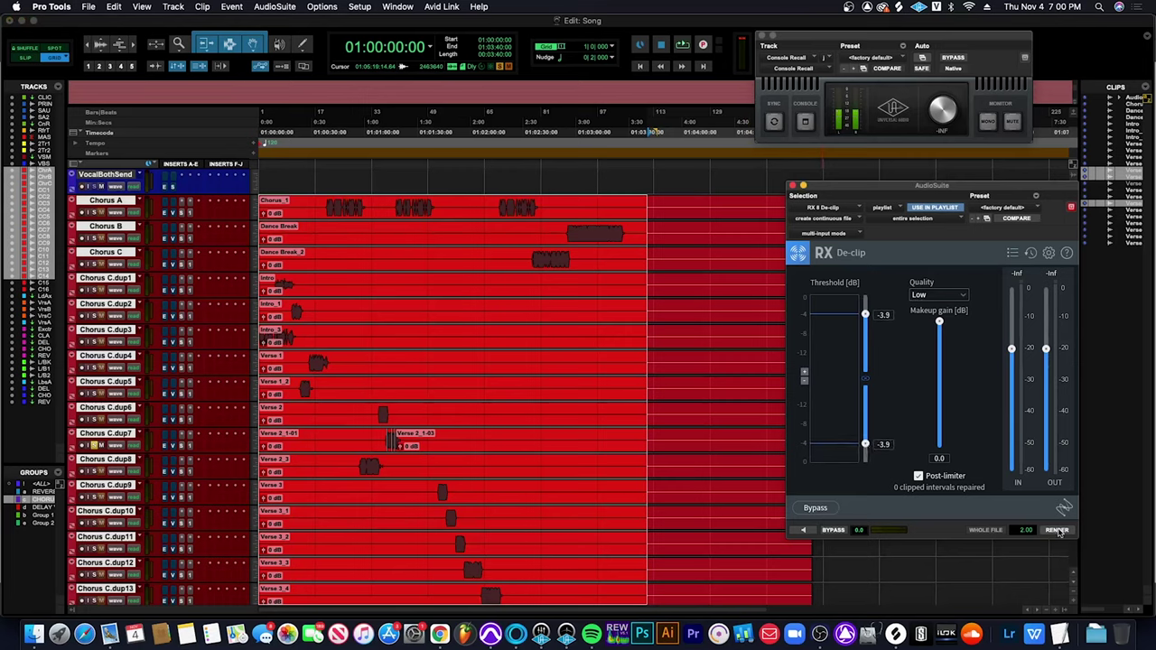
click(808, 532)
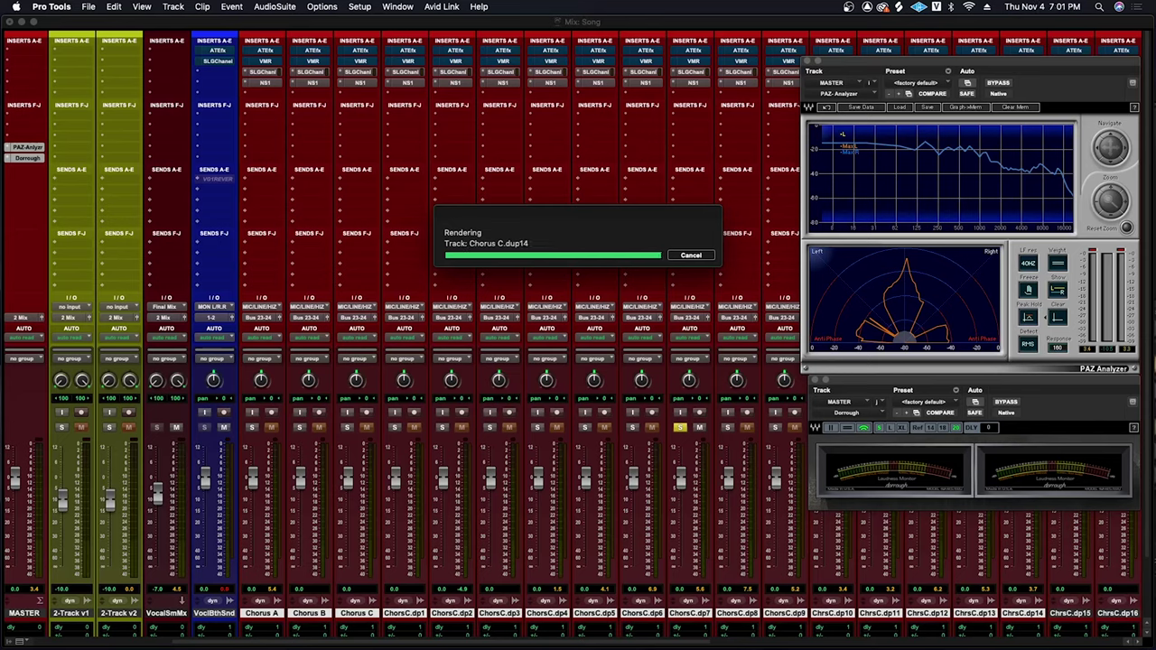
Return to the Edit window, close De-clip and enlarge the Chorus A and B tracks.
key(super+equal)
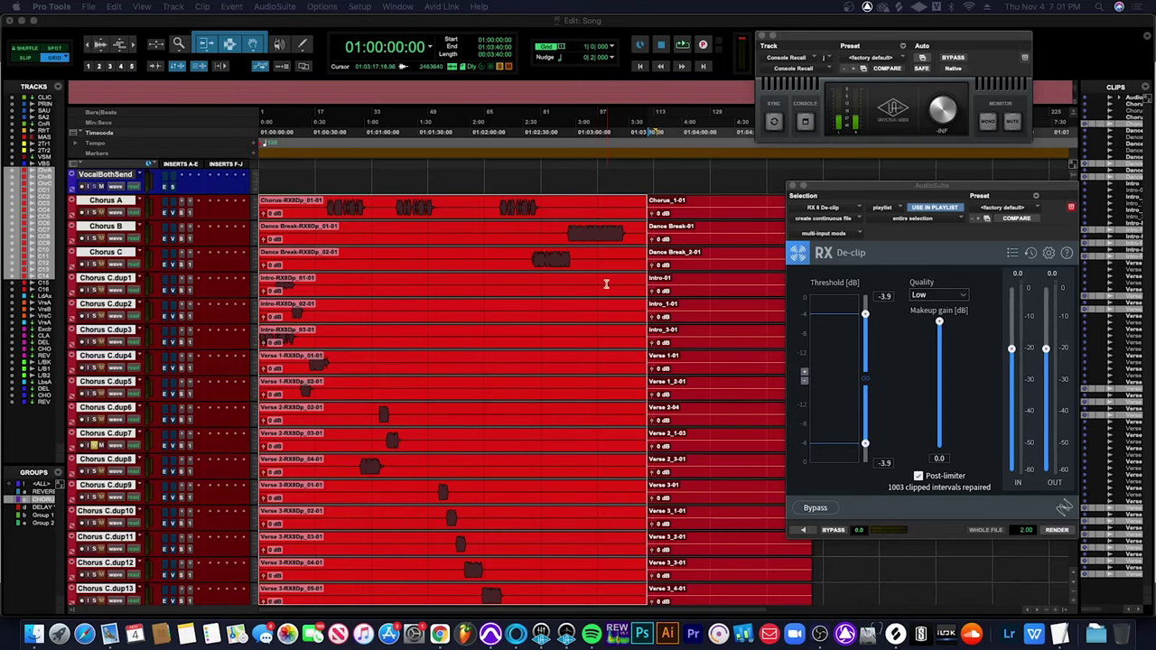
click(583, 230)
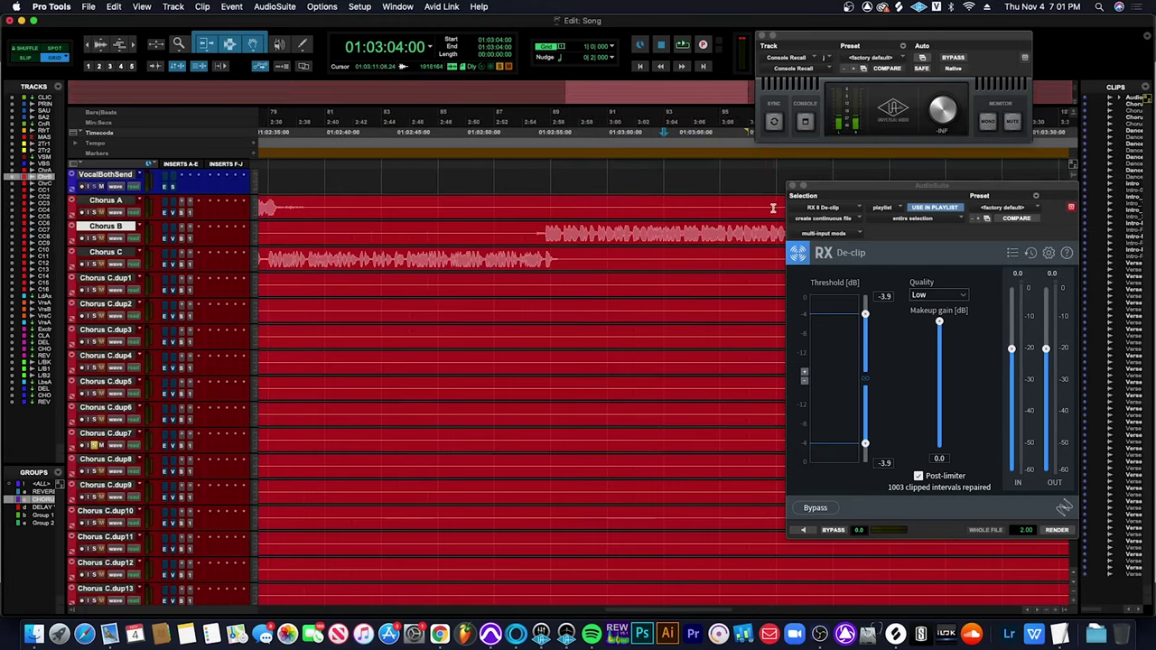
click(791, 185)
key(super+bracketleft)
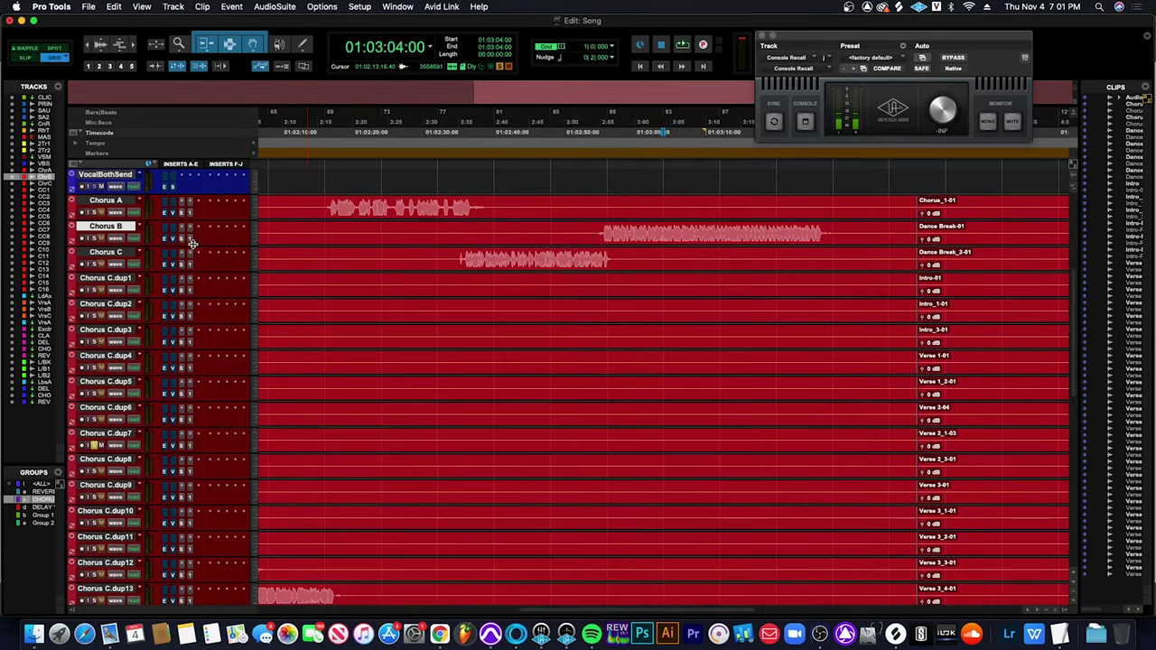
key(ctrl+alt+Up)
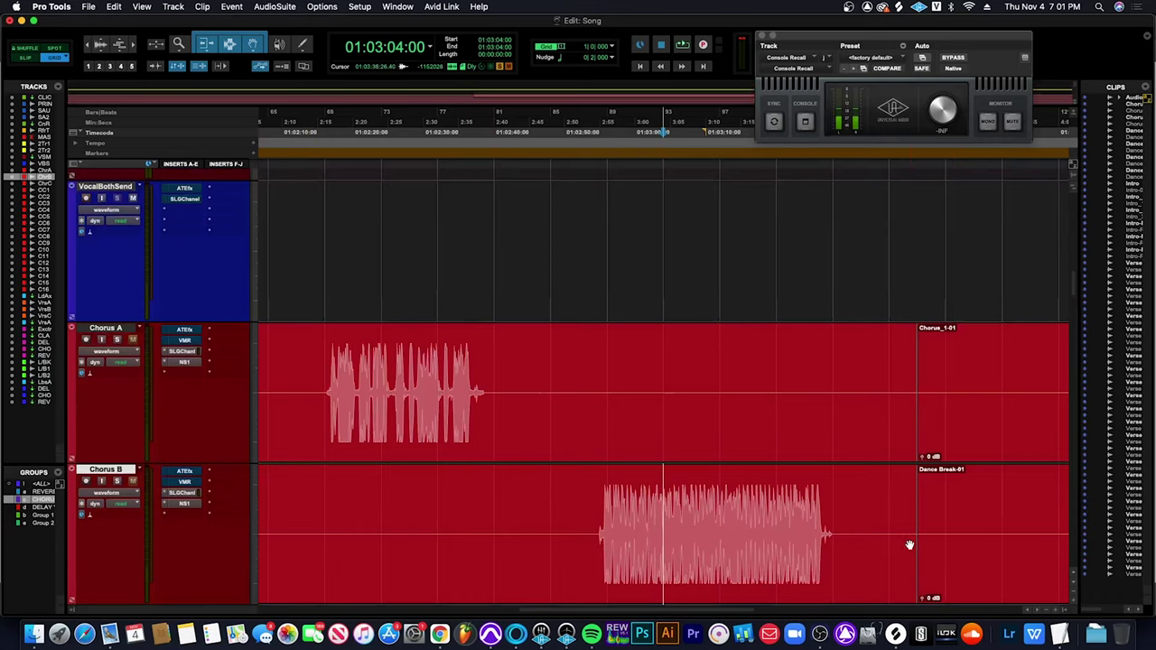
Audition the Chorus B vocal soloed from 01:03:11:00 around the Dance Break-01 clip.
click(923, 530)
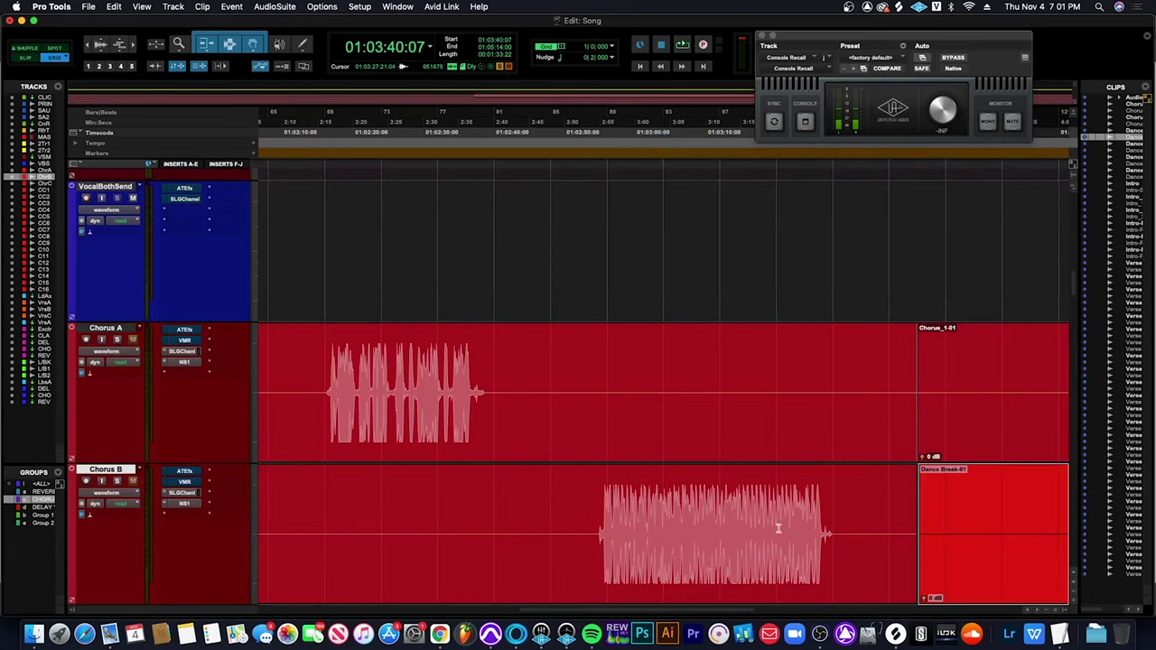
click(724, 523)
key(e)
click(724, 515)
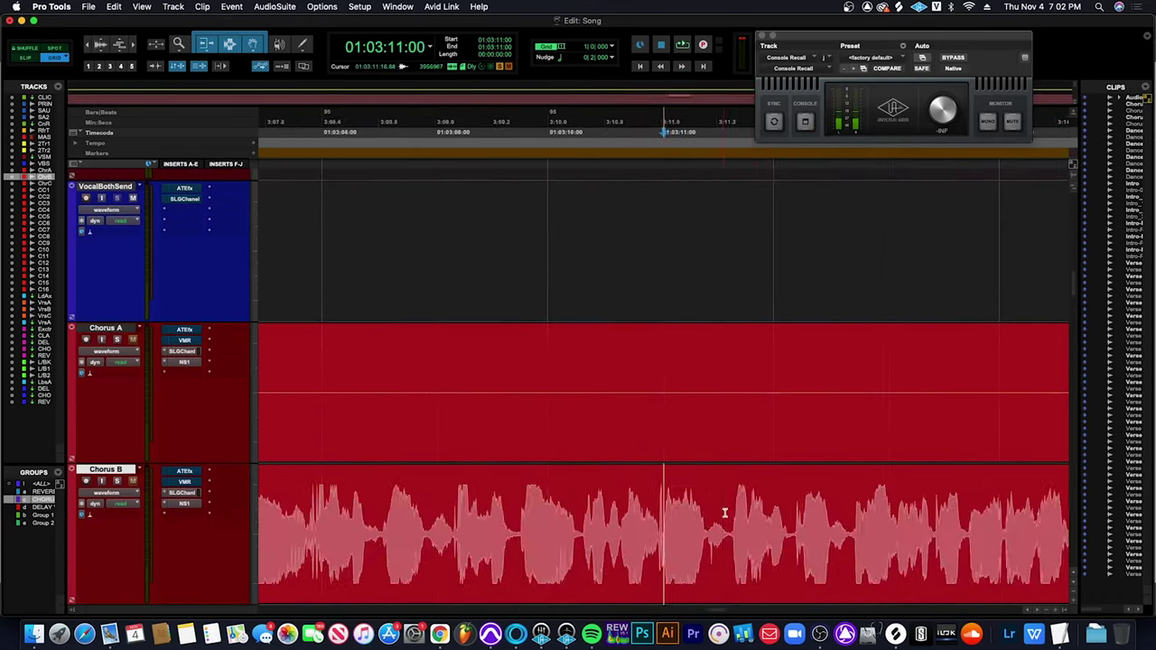
key(t)
key(space)
key(space)
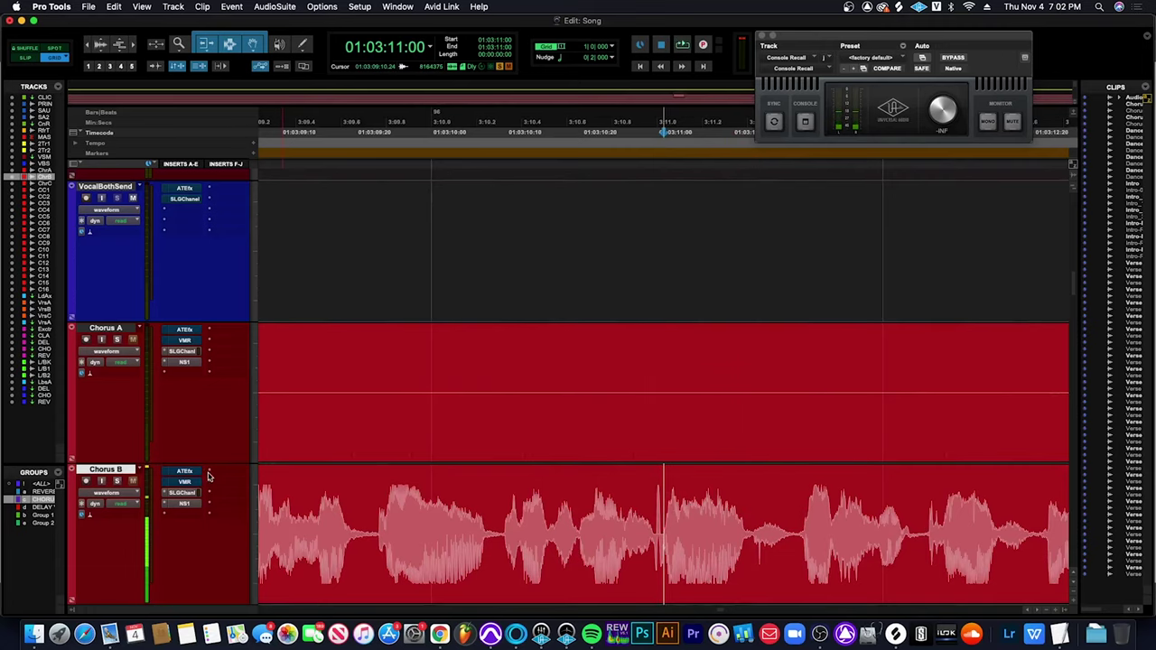
click(117, 480)
key(r)
key(space)
key(r)
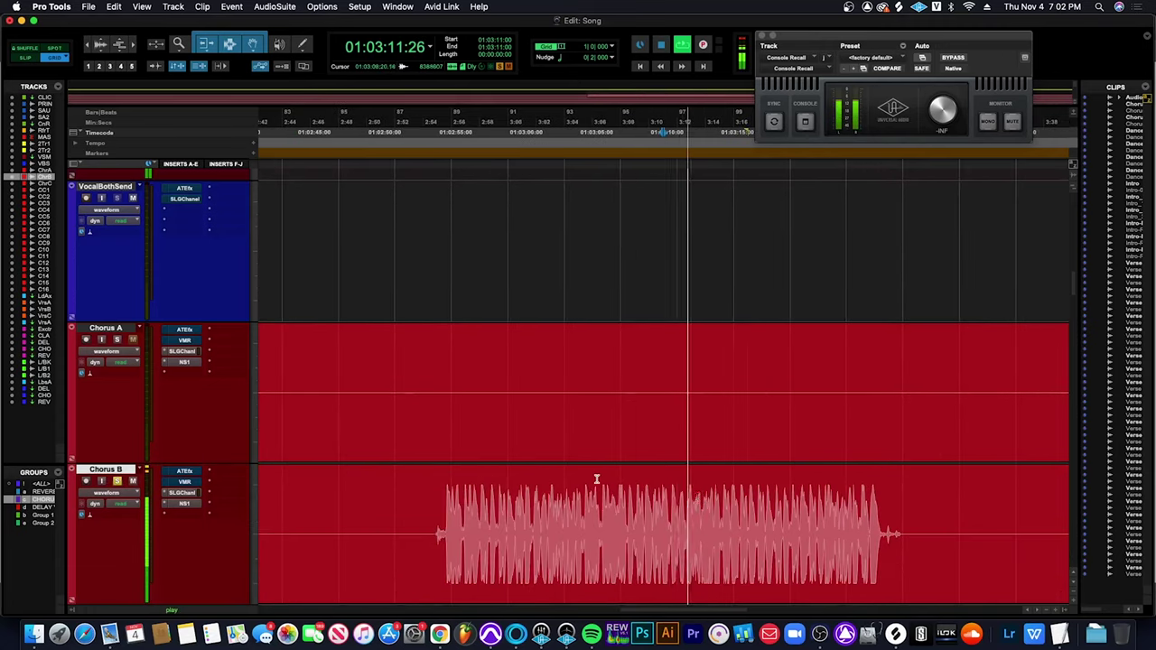
key(r)
scroll(849, 510, down, 1)
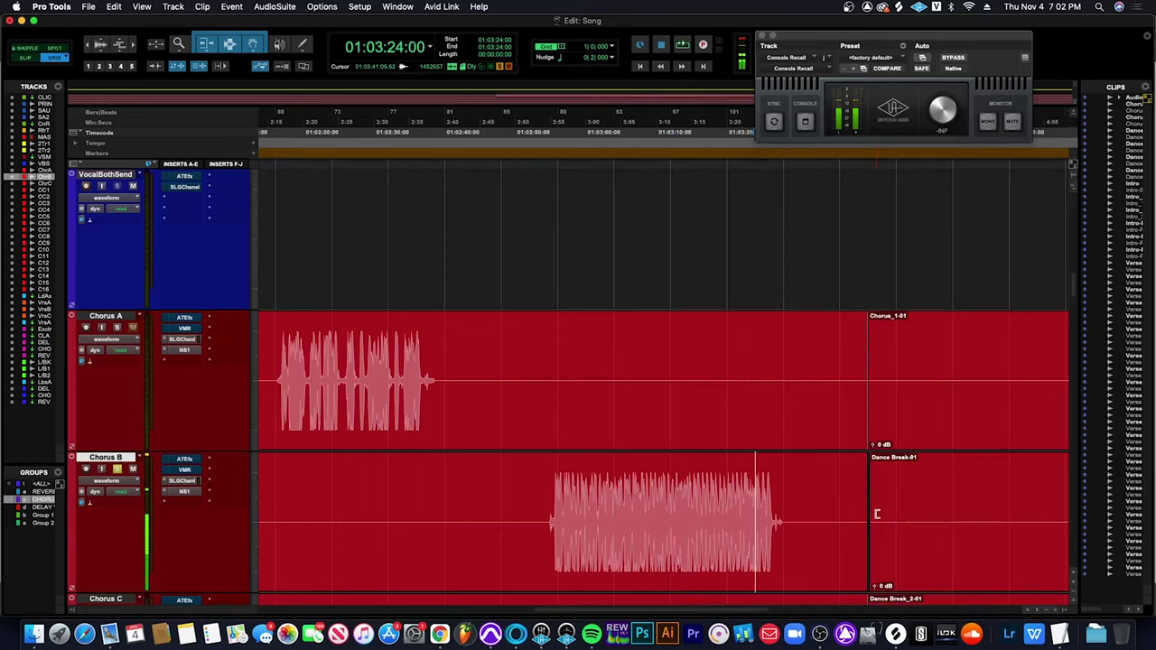
Trim the Dance Break-01 clip start earlier on Chorus B and reselect the clip.
drag(864, 506, 733, 507)
click(757, 515)
key(t)
key(t)
key(t)
key(t)
drag(664, 517, 719, 517)
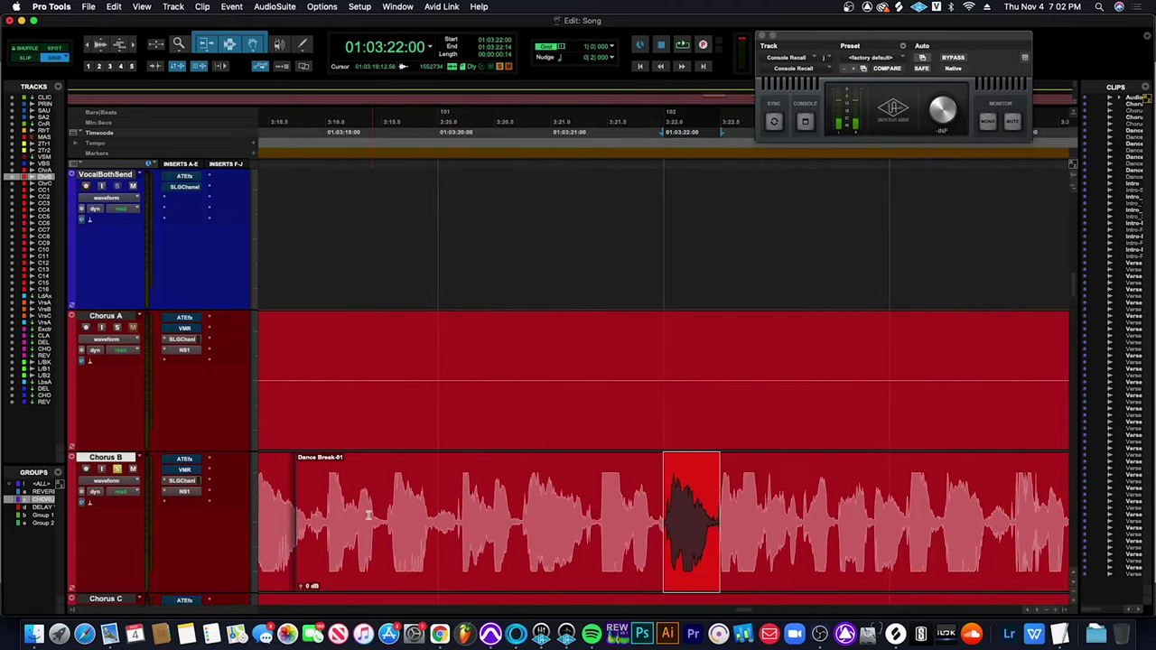
click(354, 548)
key(r)
Select Chorus B audio across the clip boundary near 01:03:16:00 and play from before it.
click(327, 507)
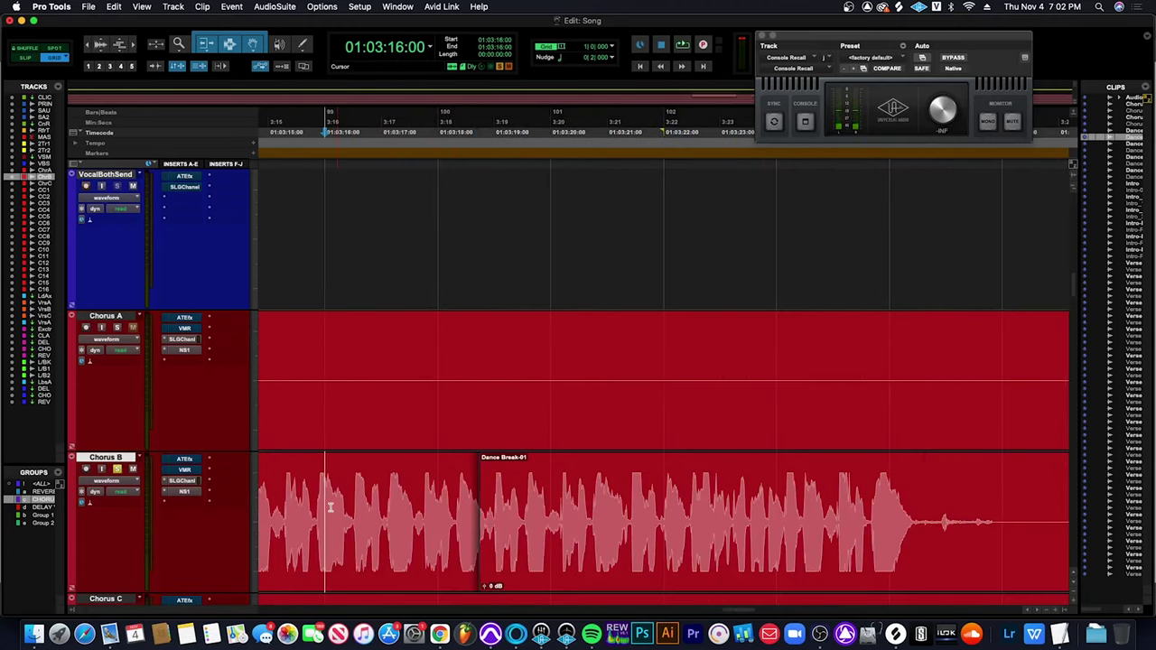
key(Return)
shift+click(480, 534)
shift+click(555, 540)
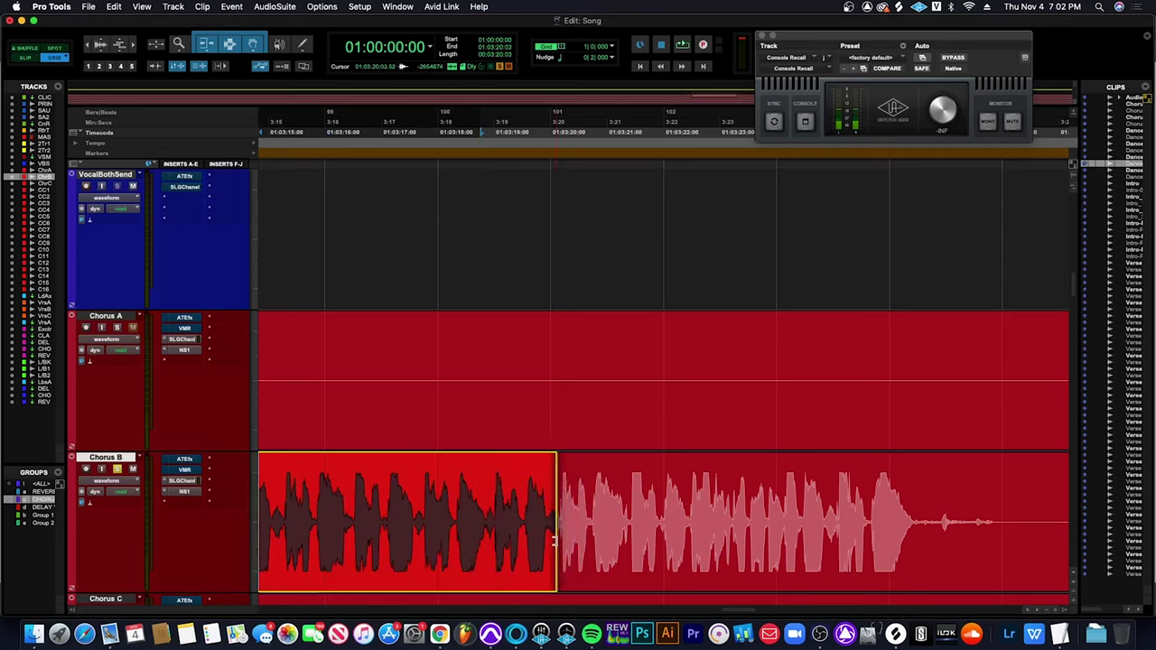
click(529, 490)
key(space)
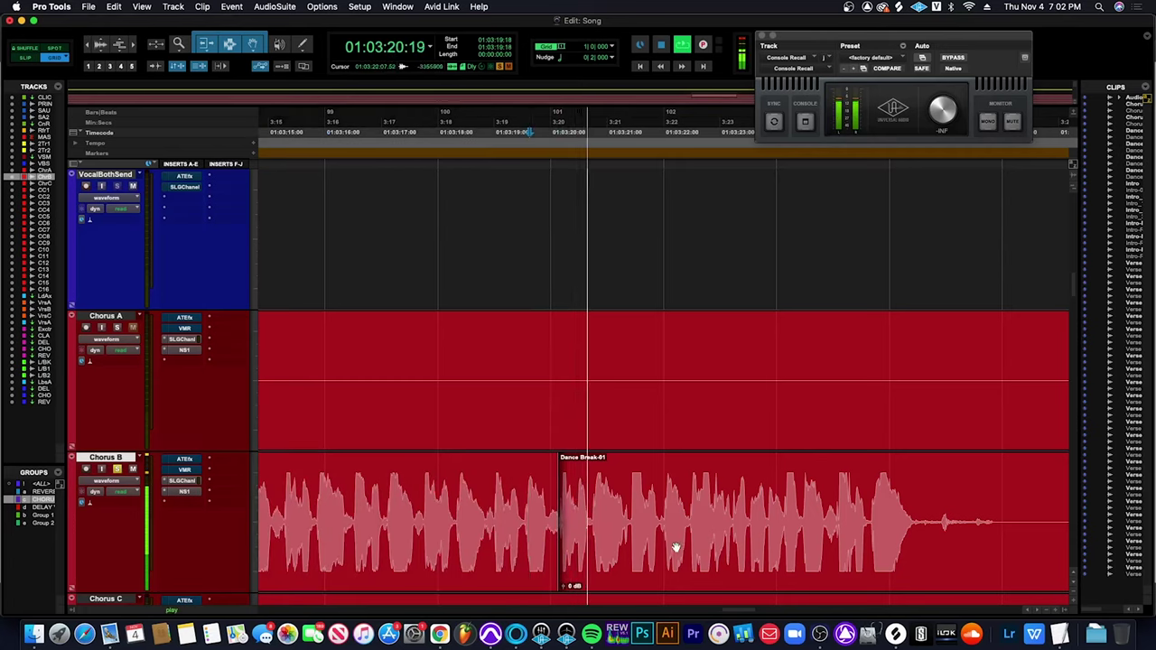
key(r)
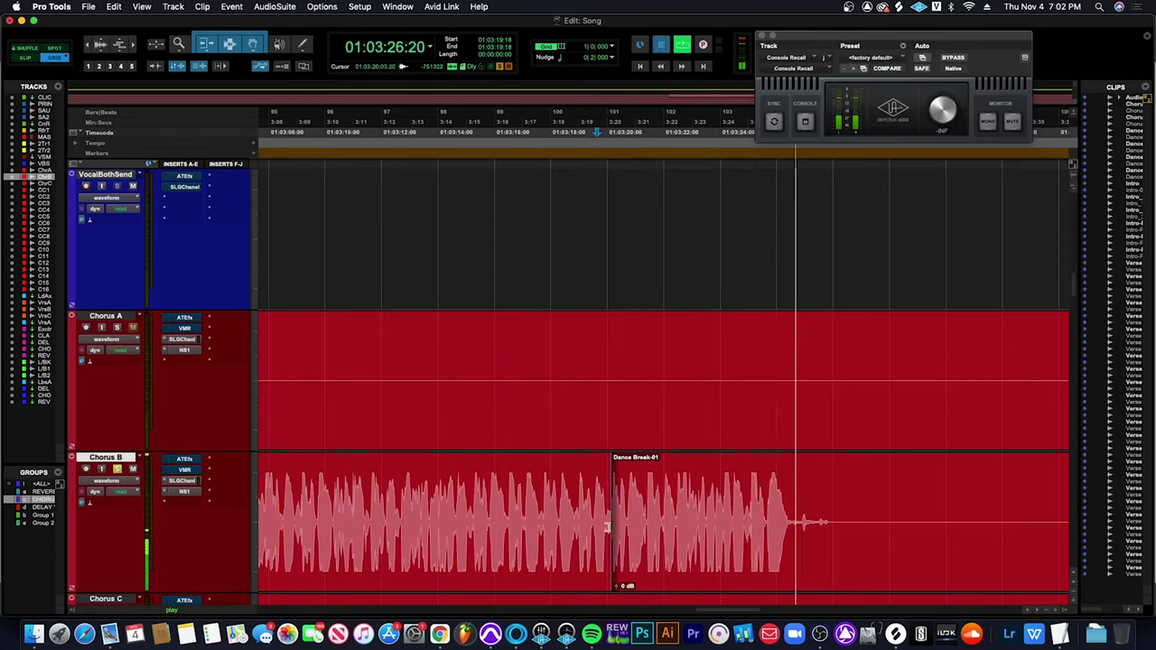
Move the Dance Break-01 start later on Chorus B and play the new boundary.
drag(607, 527, 838, 527)
click(607, 502)
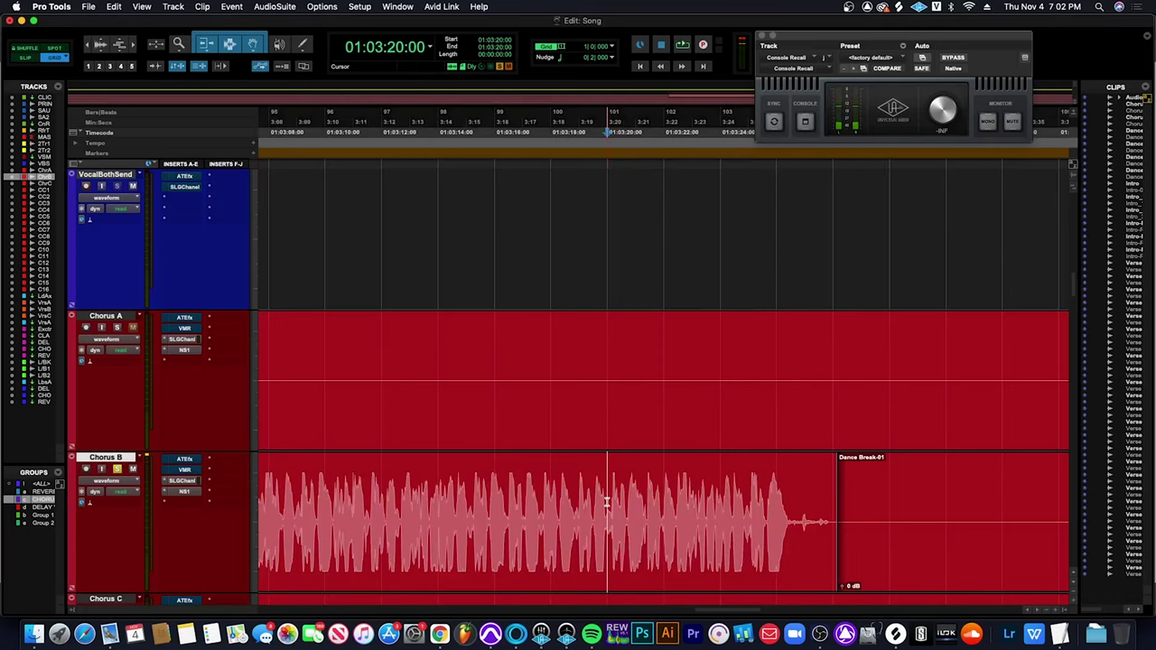
key(r)
key(r)
key(space)
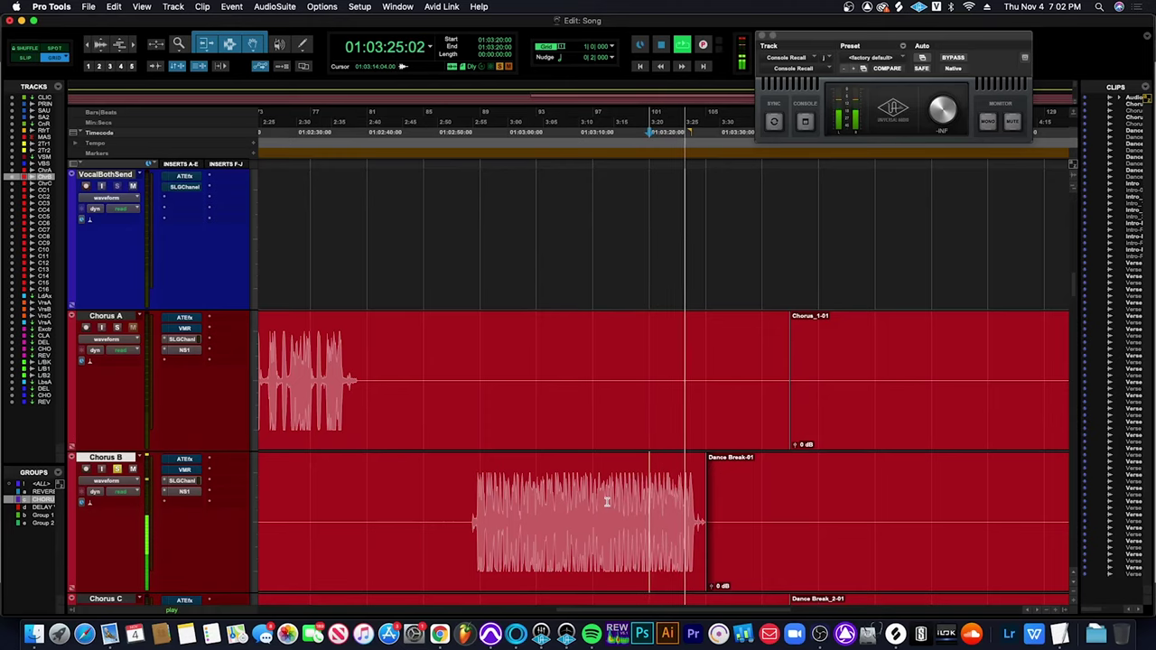
Scroll down to the RX8Dp-processed Chorus C.dup clips and select the one on Chorus C.dup3.
key(r)
key(r)
key(r)
scroll(606, 502, down, 5)
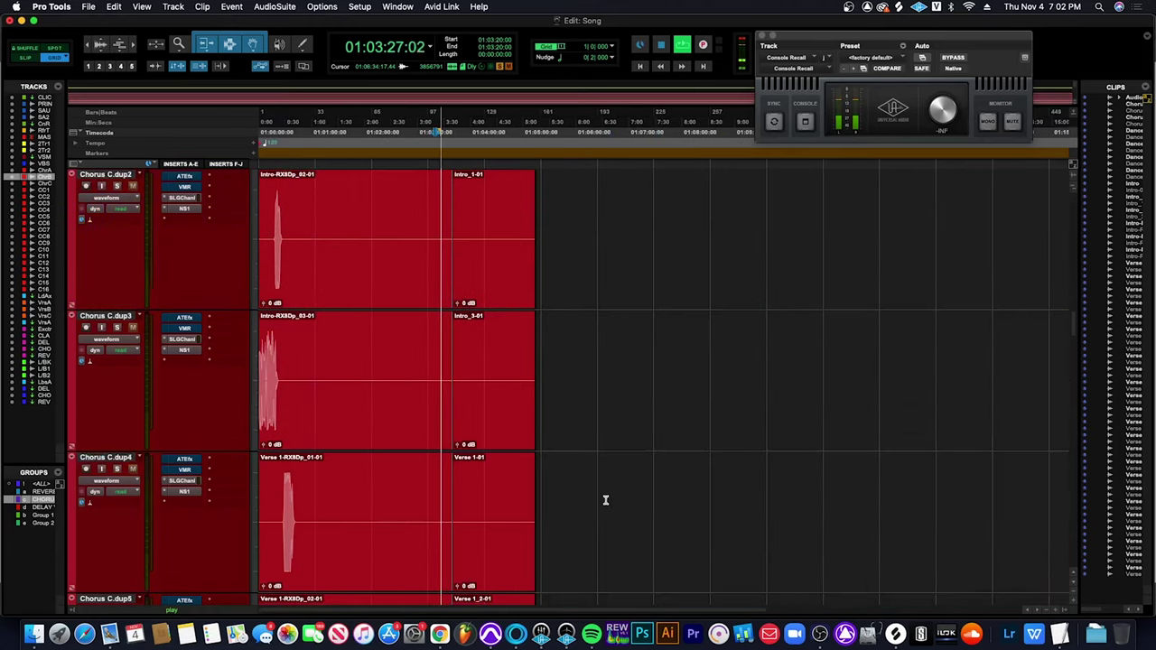
key(space)
key(r)
key(r)
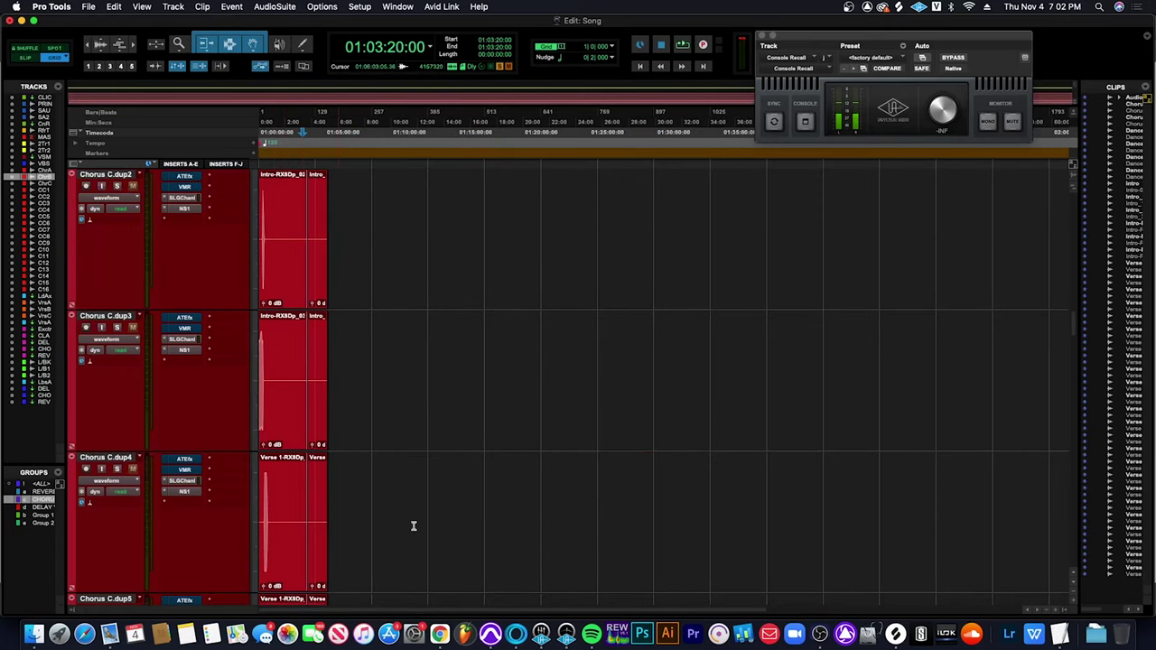
key(t)
key(t)
key(t)
click(315, 434)
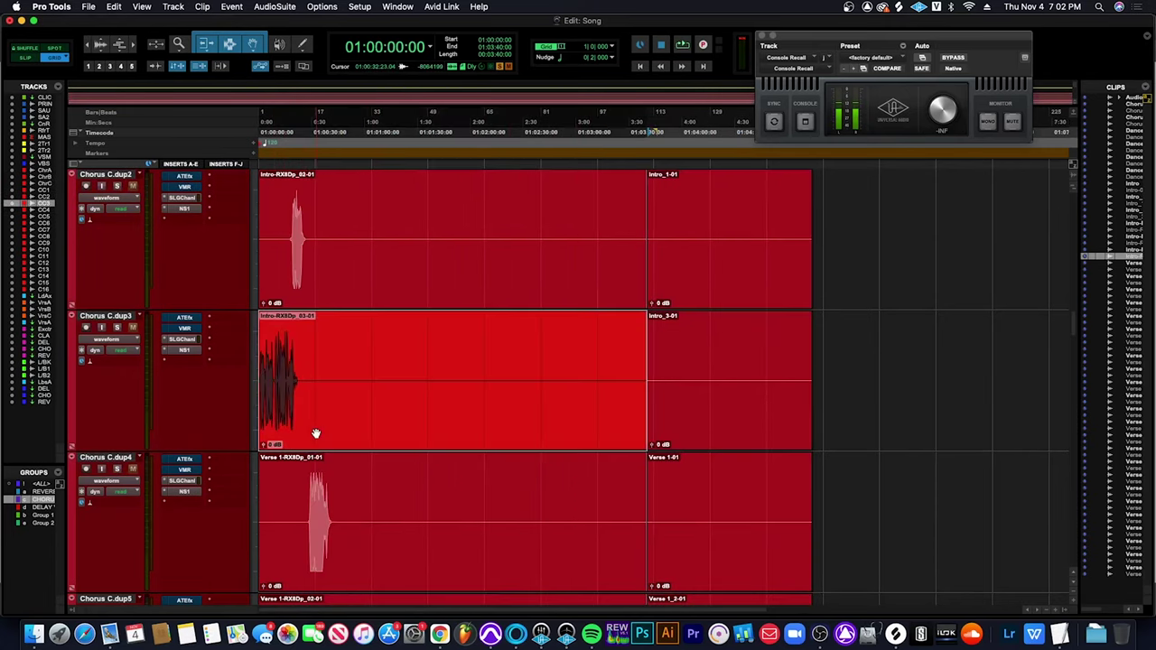
In the Mix window, clear all existing solos and solo only Chorus A.
key(t)
key(t)
key(super+equal)
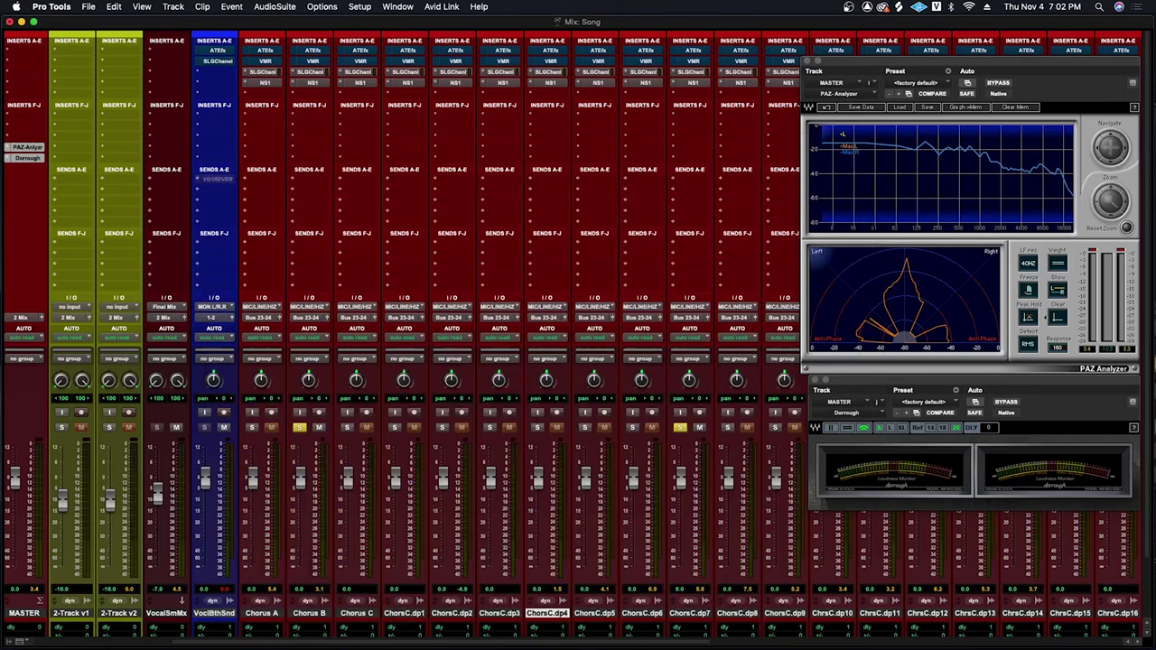
click(261, 613)
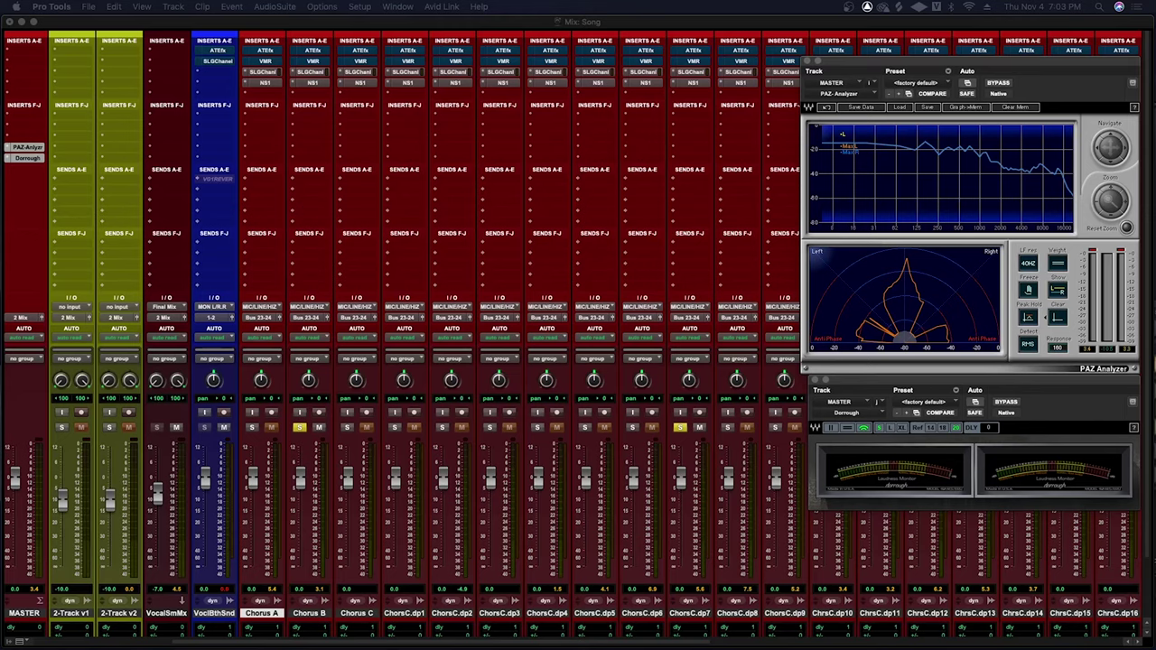
key(alt+shift+s)
key(shift+s)
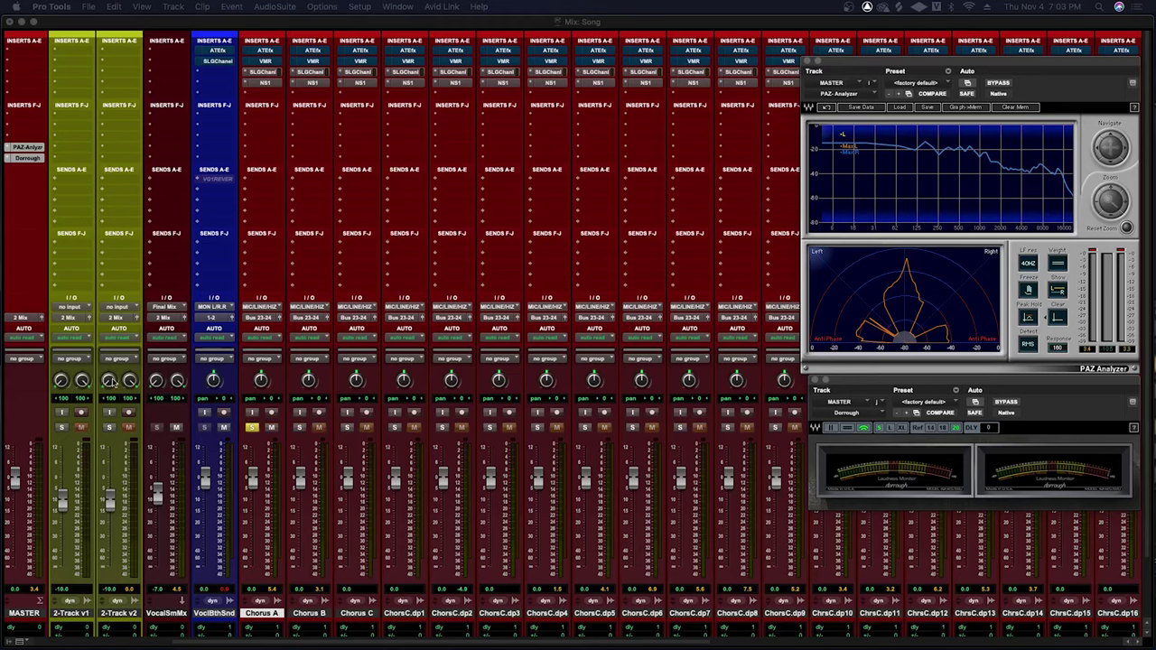
Insert RX 8 De-clip (mono) from Noise Reduction on a free Chorus A insert slot.
click(266, 127)
mouse_move(276, 126)
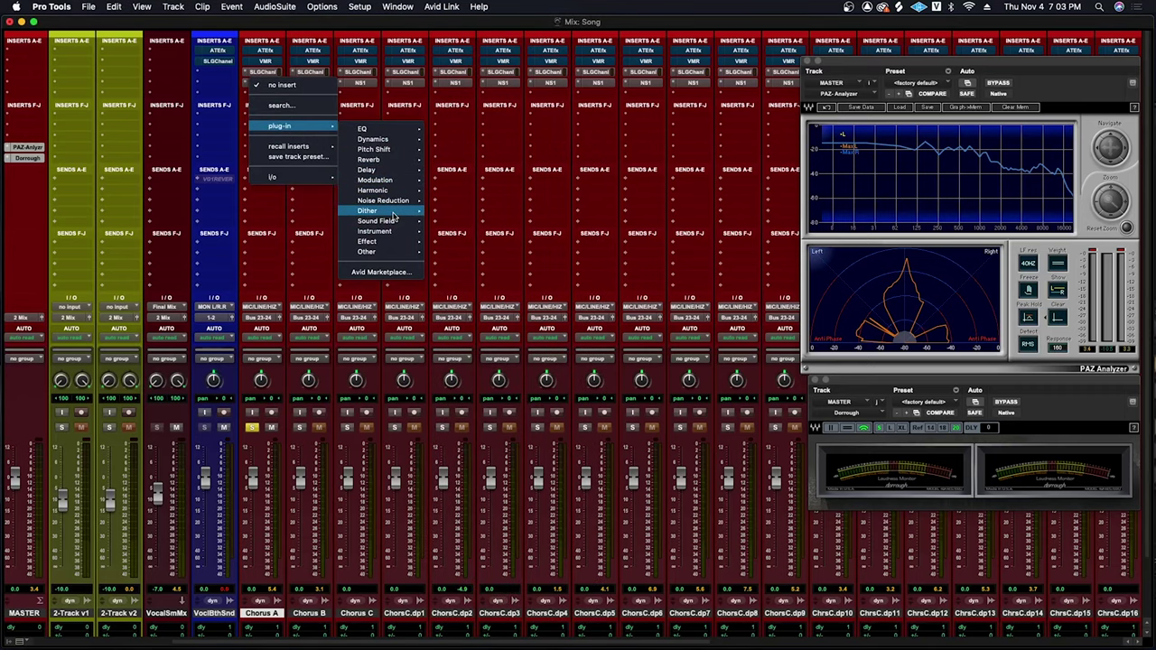
mouse_move(397, 200)
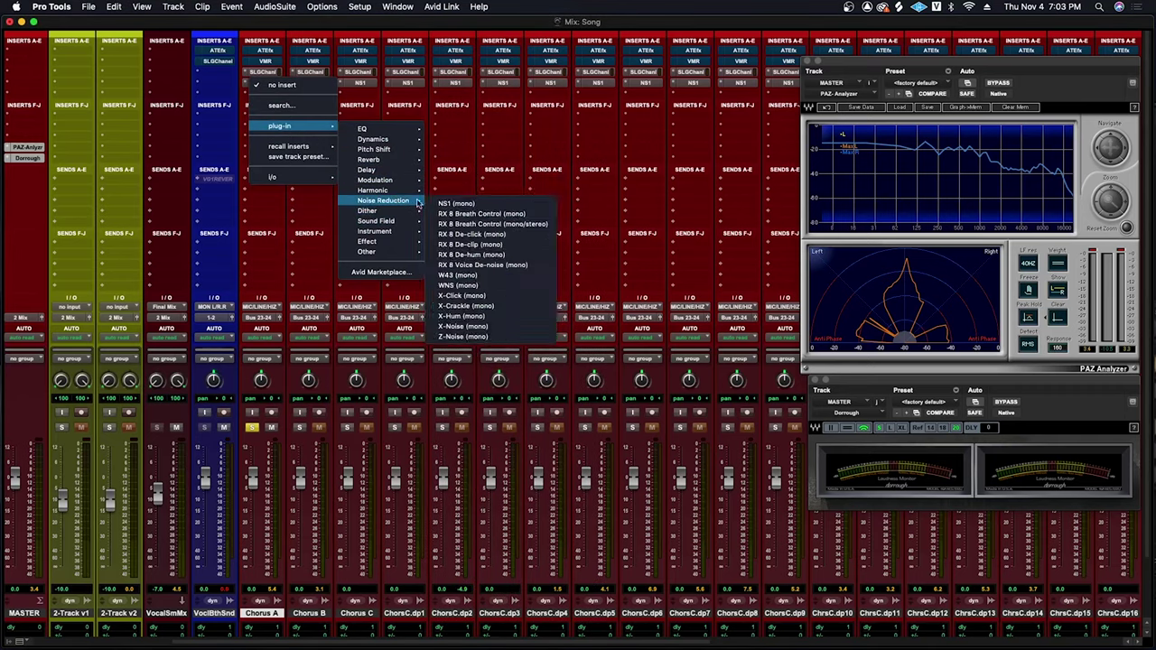
click(513, 245)
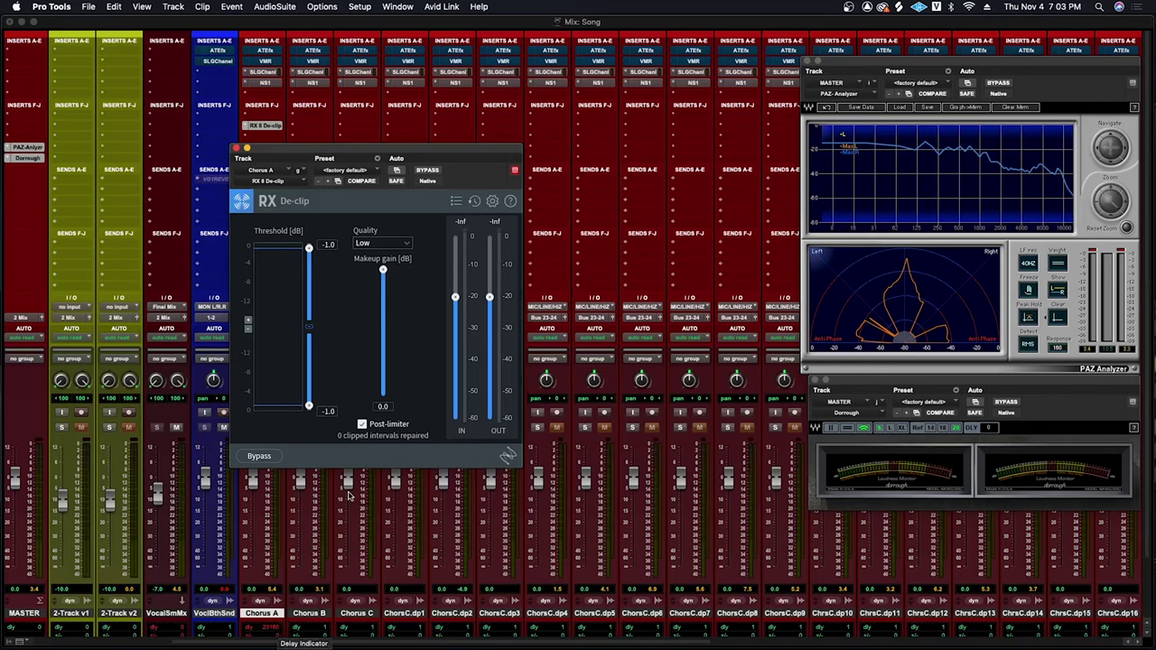
Solo 2-Track v2 and lower the De-clip threshold to -3.8 dB, auditioning before and after.
key(space)
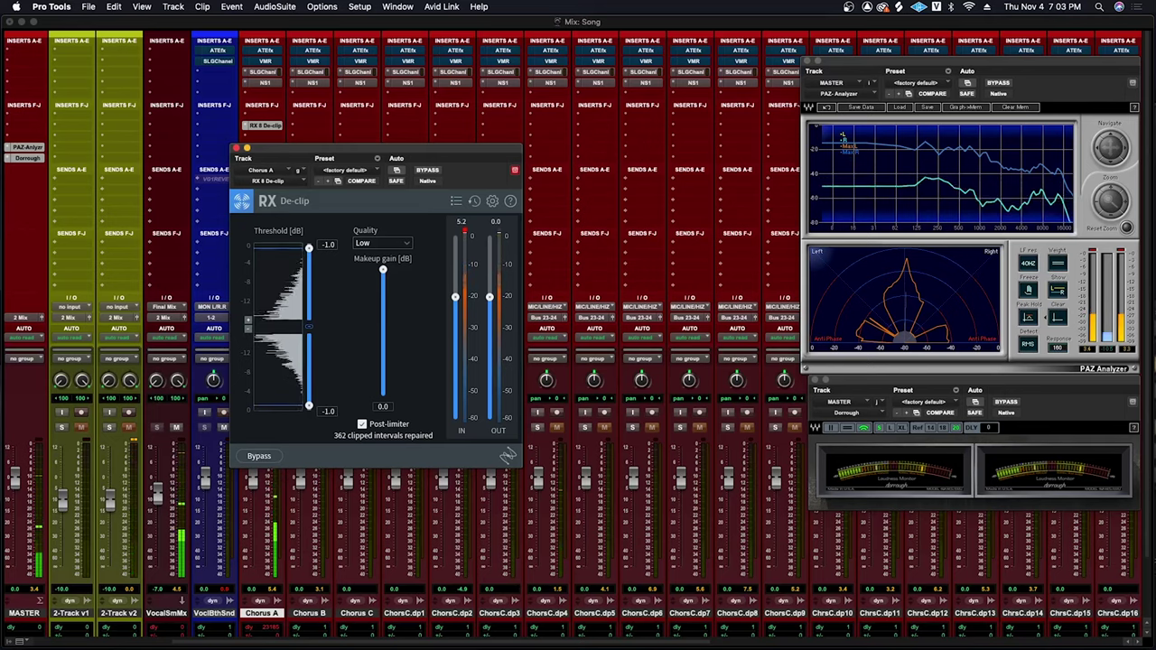
key(space)
click(109, 427)
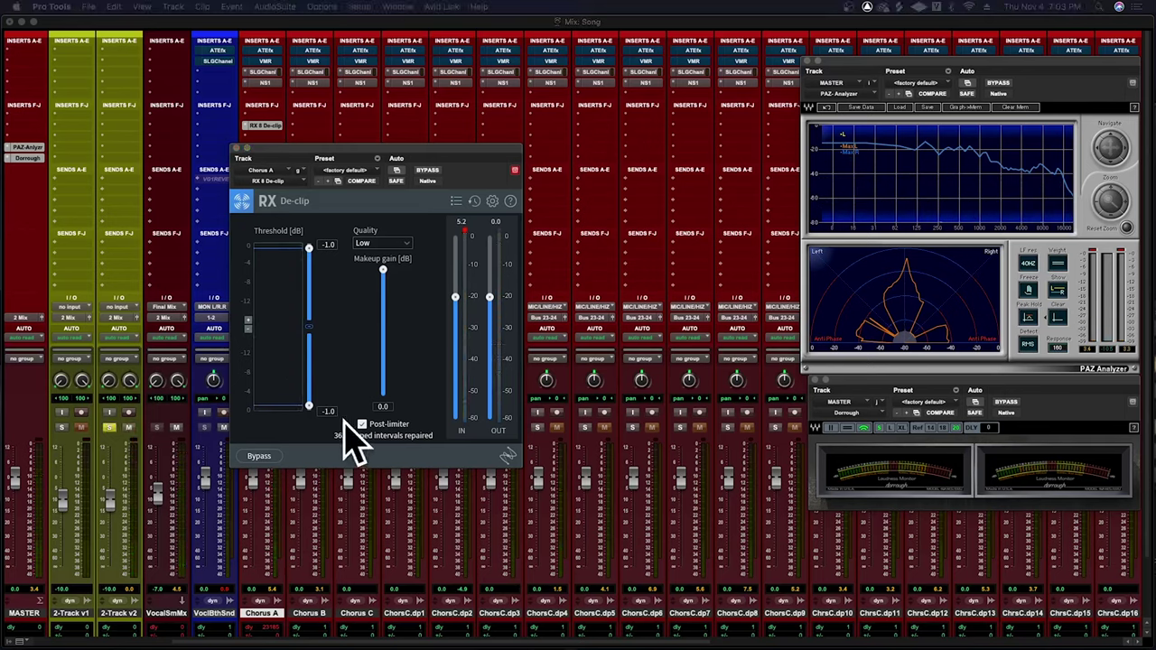
drag(309, 407, 309, 393)
key(space)
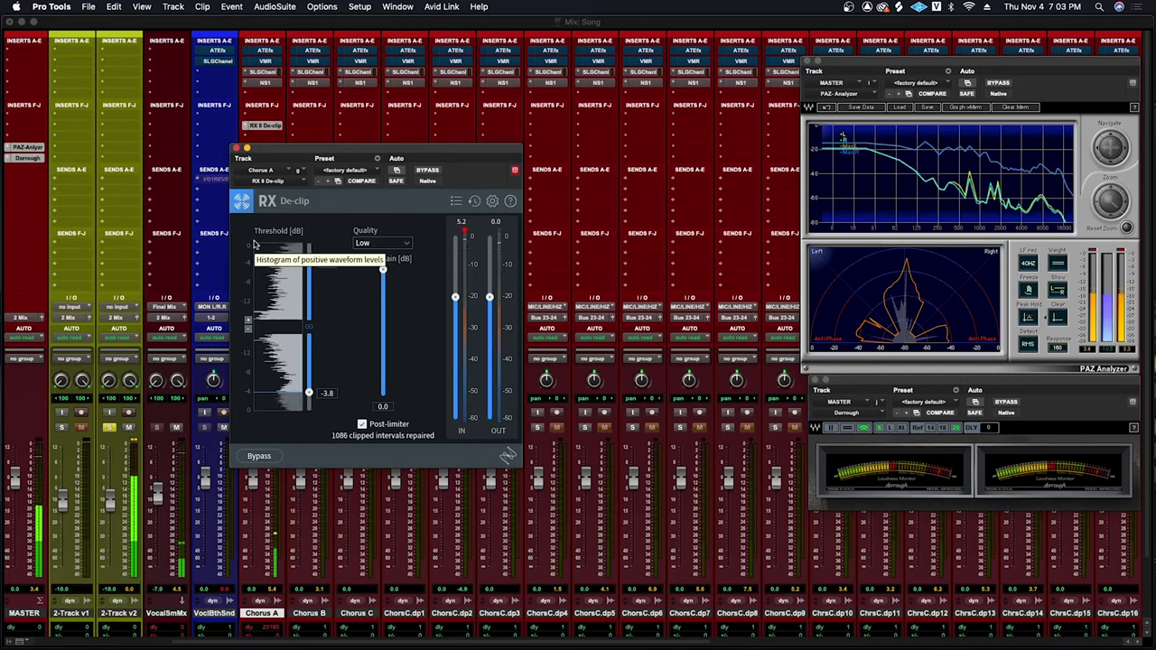
Make the Chorus A De-clip insert inactive, then active again, to compare the sound.
click(271, 131)
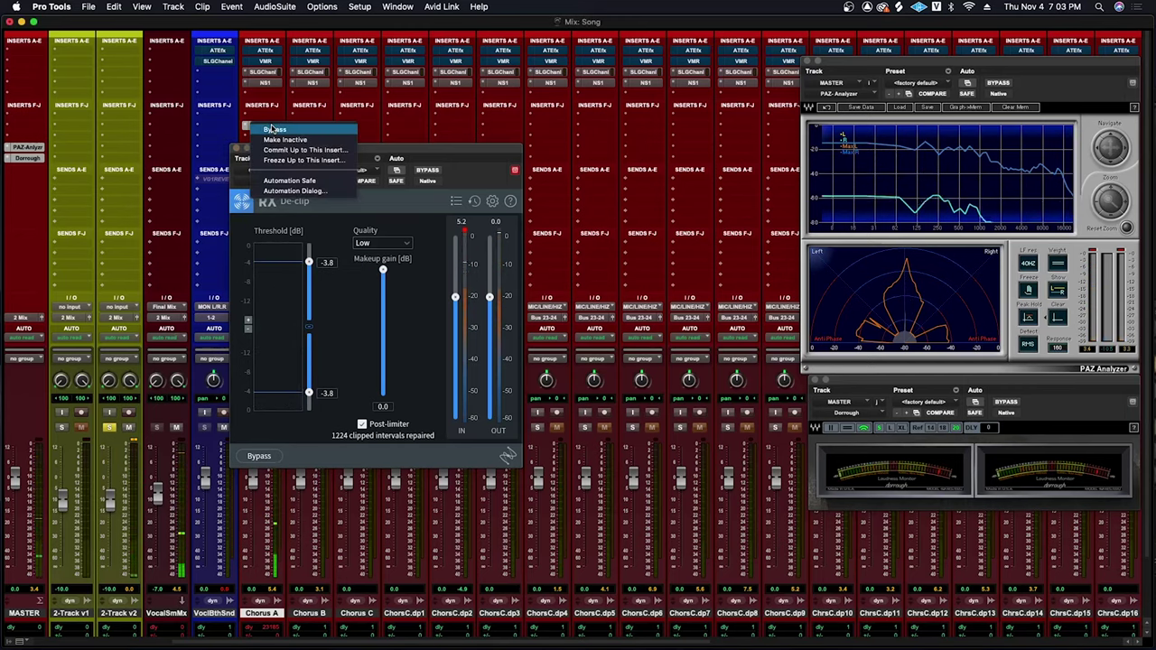
click(181, 220)
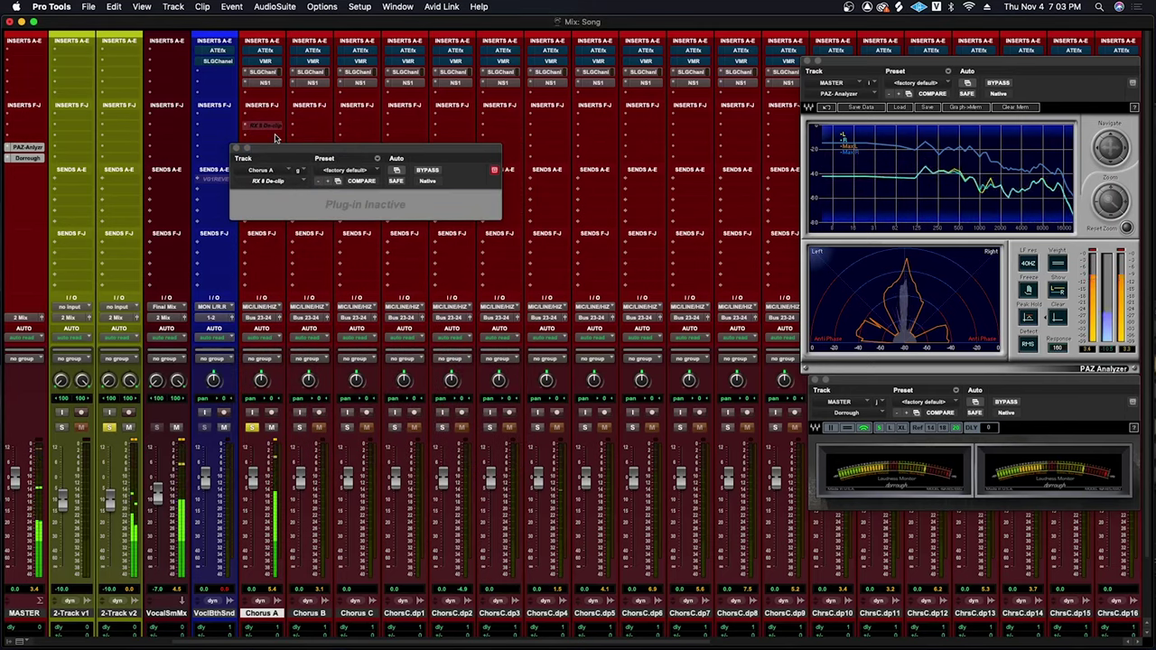
right_click(275, 135)
click(280, 138)
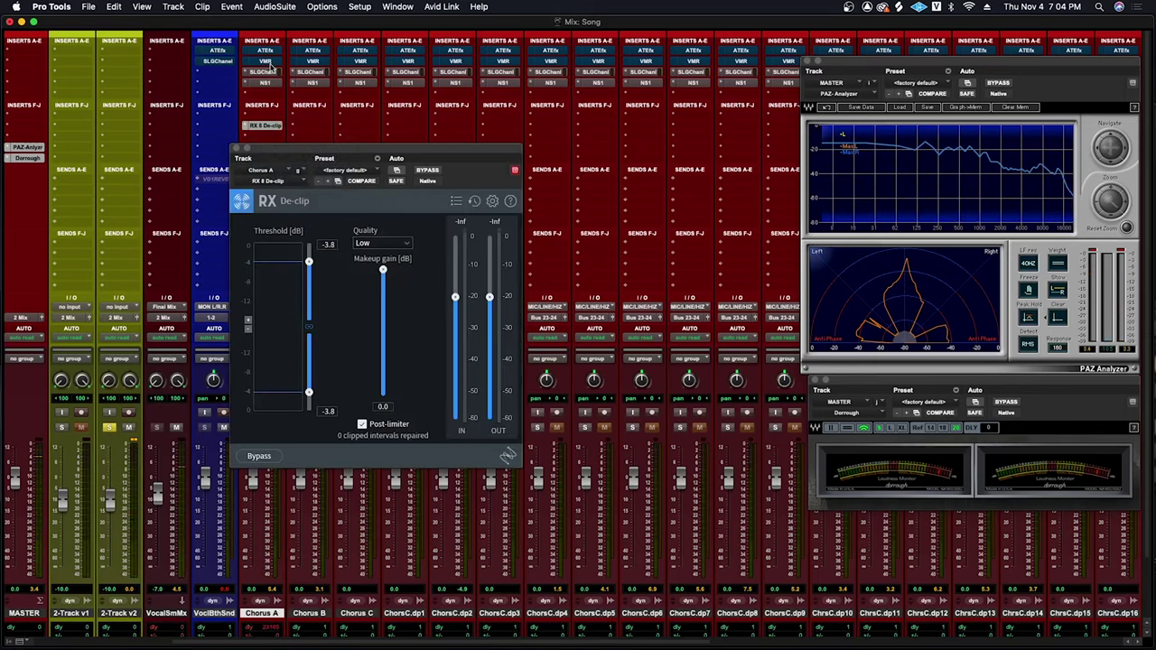
click(276, 7)
click(280, 6)
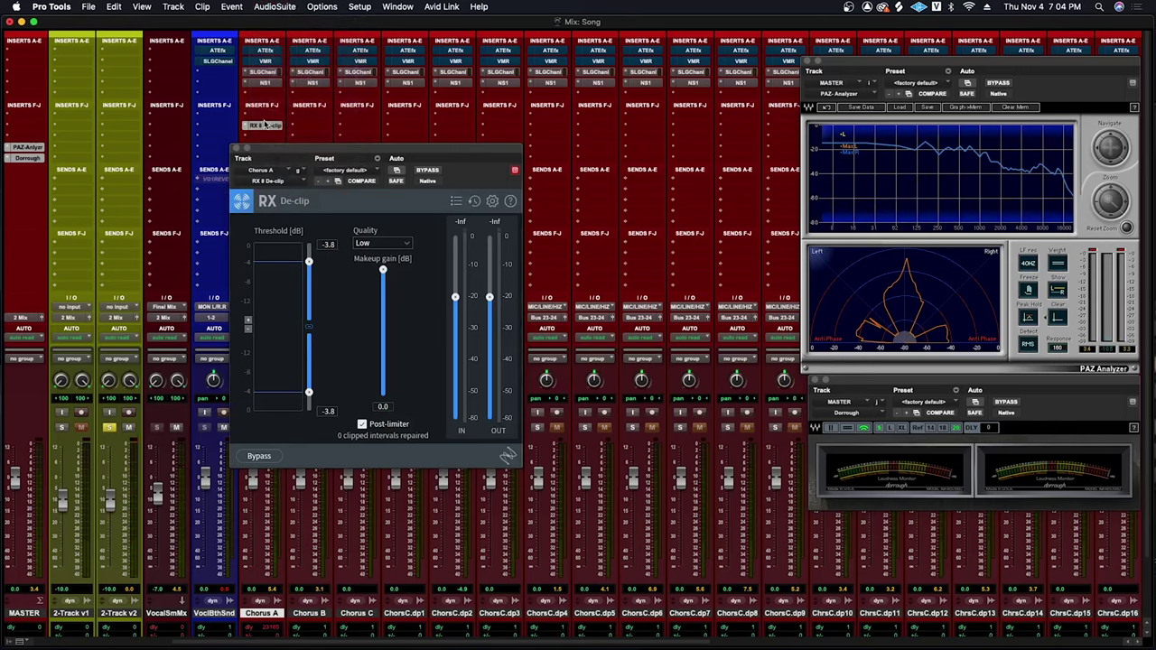